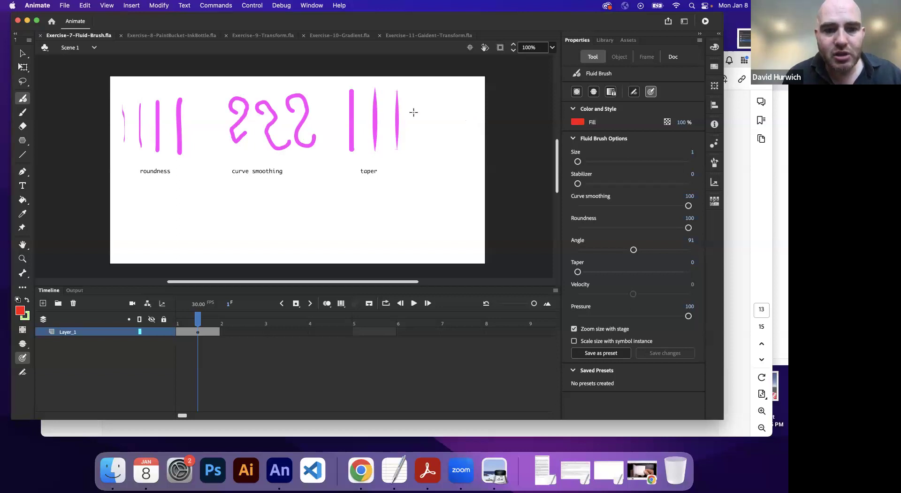
Switch to the TextEdit notes and add the word "Pressure" below the "100x" line, leaving a blank line between
left_click(394, 470)
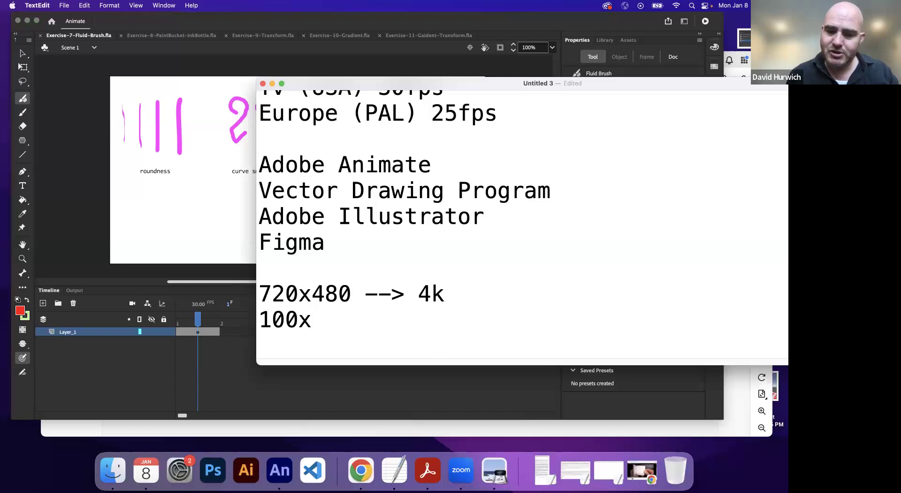
key("Return")
key("Return")
type("presssur")
key("BackSpace")
key("BackSpace")
key("BackSpace")
type("ure")
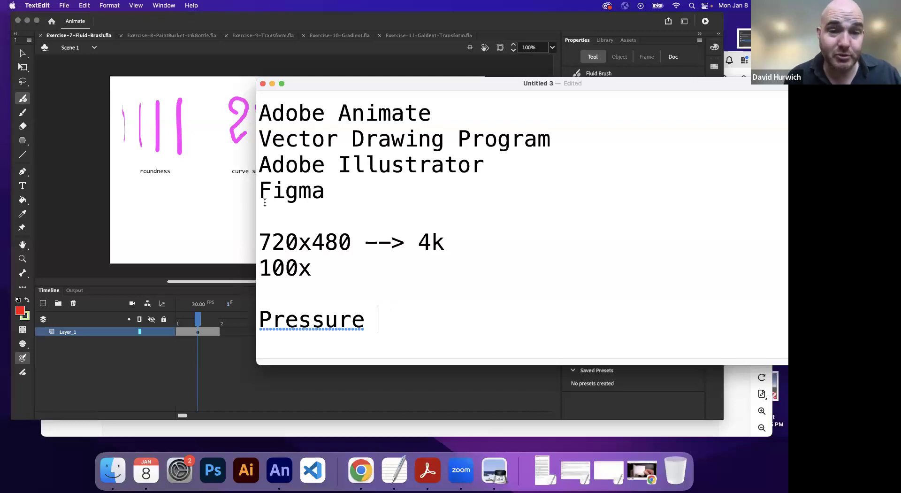
Switch back to Animate and activate the Fluid Brush tool in the Exercise-7 document
left_click(316, 53)
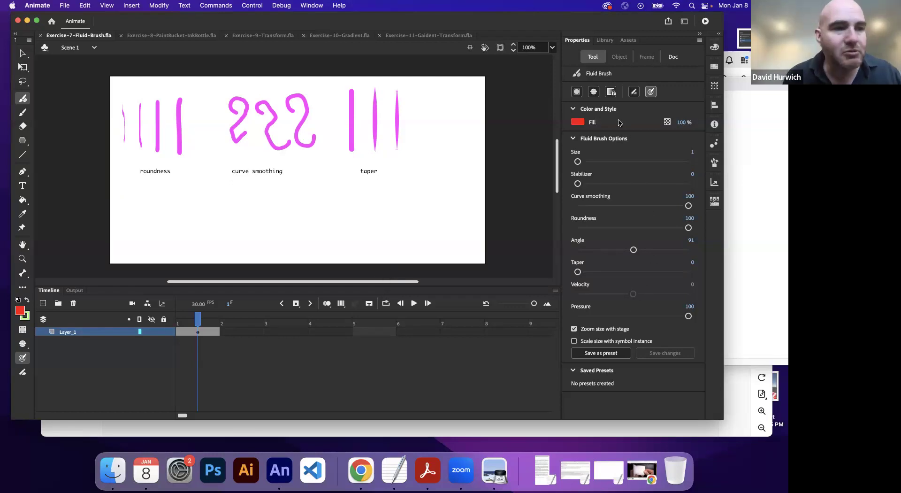
left_click(20, 113)
left_click(23, 99)
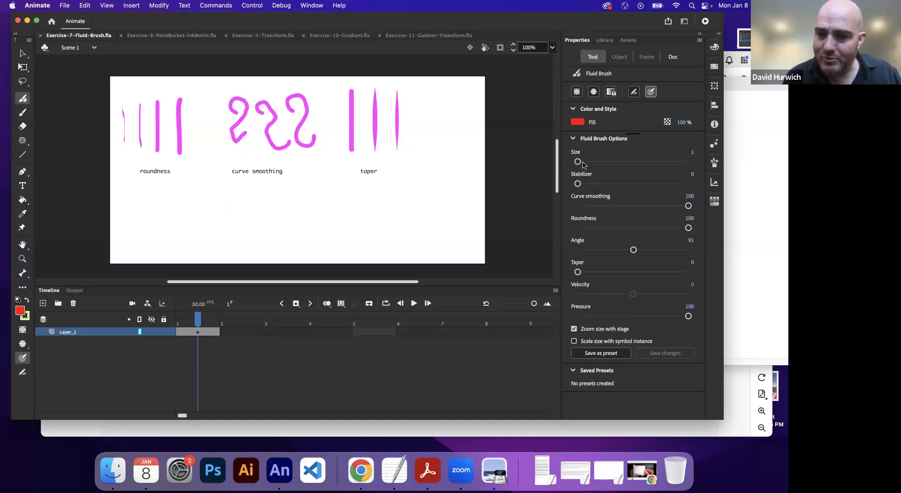
Try a very thick red vertical stroke at brush size 51 below the roundness label and undo it
mouse_move(582, 163)
left_mouse_down()
mouse_move(669, 168)
mouse_move(578, 162)
mouse_move(605, 161)
left_mouse_up()
left_click_drag(135, 200, 137, 234)
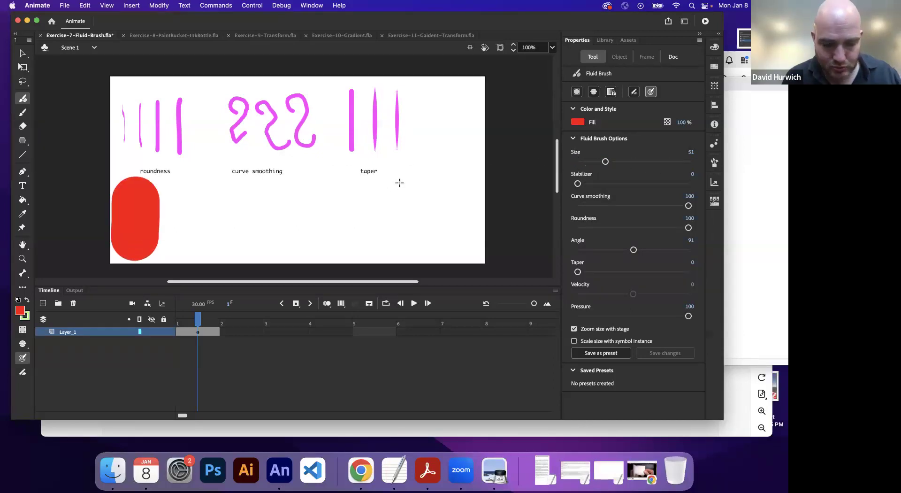
key("super+z")
Paint two thin red strokes at brush size 1 and two thick ones at size 13 below the roundness label
left_click_drag(605, 162, 578, 162)
mouse_move(135, 195)
left_mouse_down()
mouse_move(130, 231)
mouse_move(138, 226)
left_mouse_up()
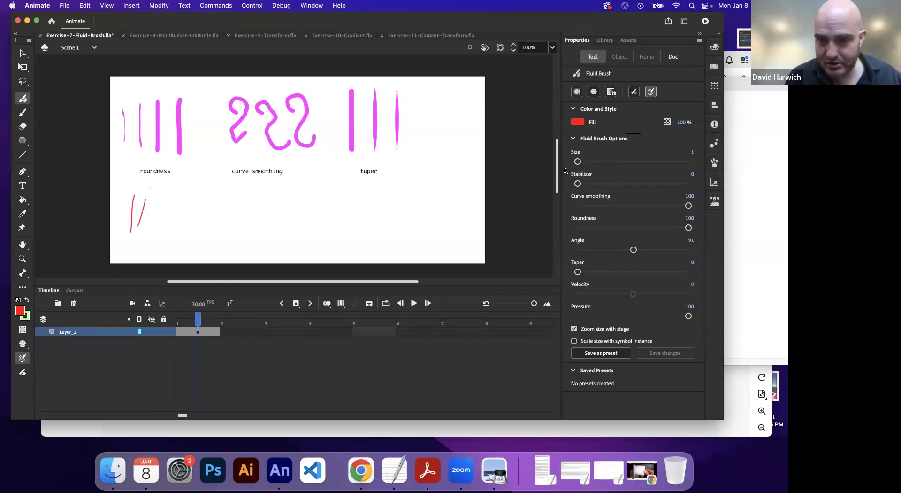
left_click_drag(577, 162, 585, 161)
left_click_drag(176, 194, 164, 249)
left_click_drag(191, 207, 190, 250)
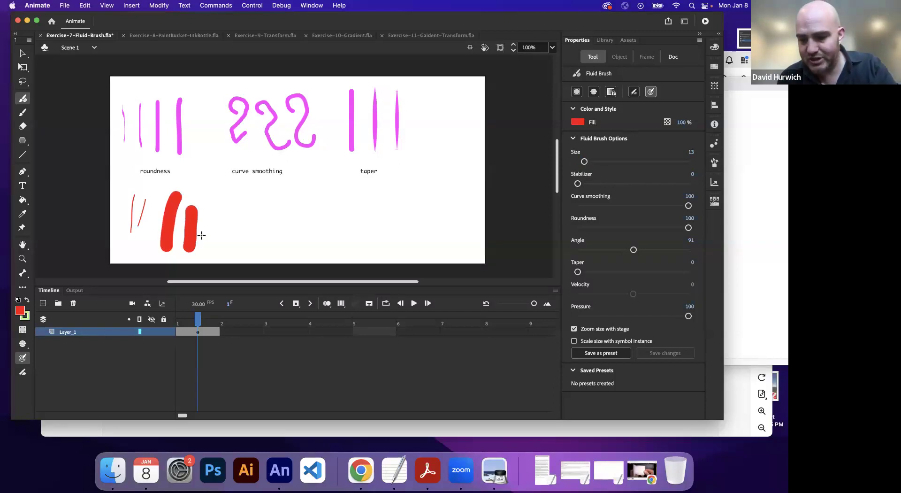
Reduce the brush size to 6 and paint a diagonal stroke between the thin and thick red strokes
key("bracketleft")
key("bracketleft")
key("bracketleft")
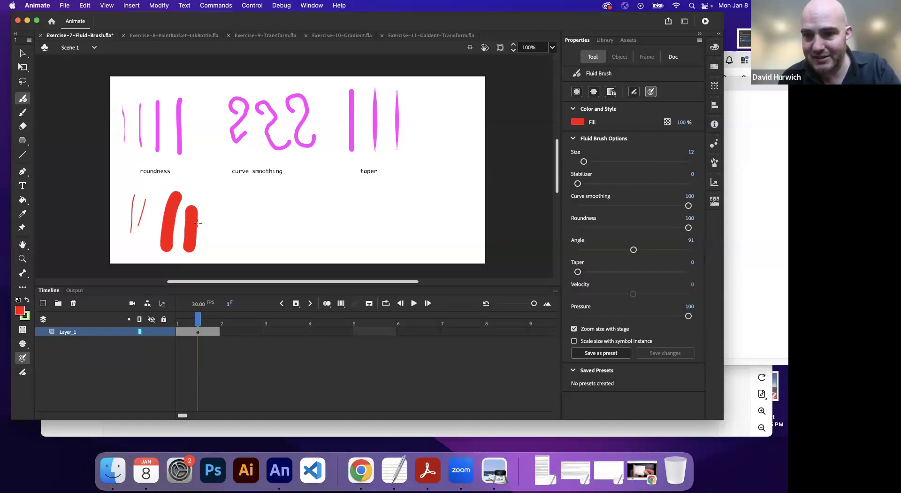
key("bracketleft")
key("bracketleft")
key("bracketleft")
left_click_drag(159, 207, 139, 250)
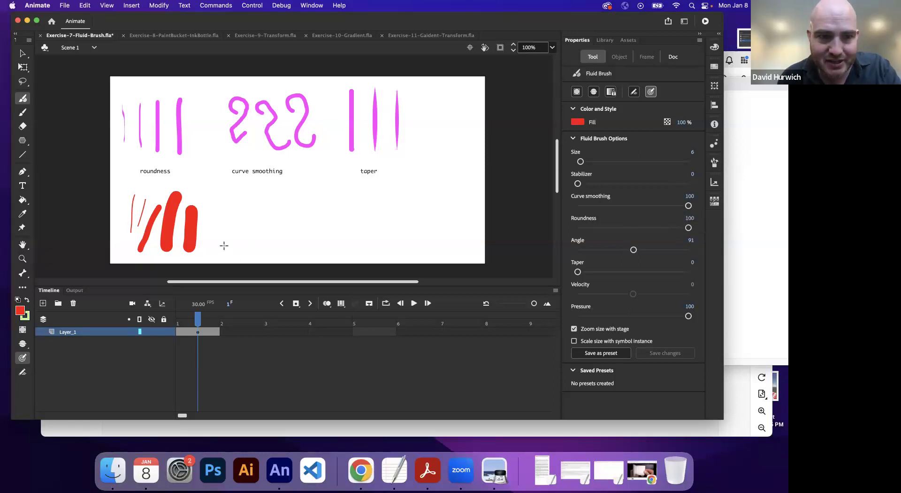
Paint one S-curve at curve smoothing 100 and another at 0 below the curve smoothing label, and restore smoothing to 100
mouse_move(229, 205)
left_mouse_down()
mouse_move(220, 193)
mouse_move(247, 210)
mouse_move(214, 245)
mouse_move(249, 256)
mouse_move(251, 241)
left_mouse_up()
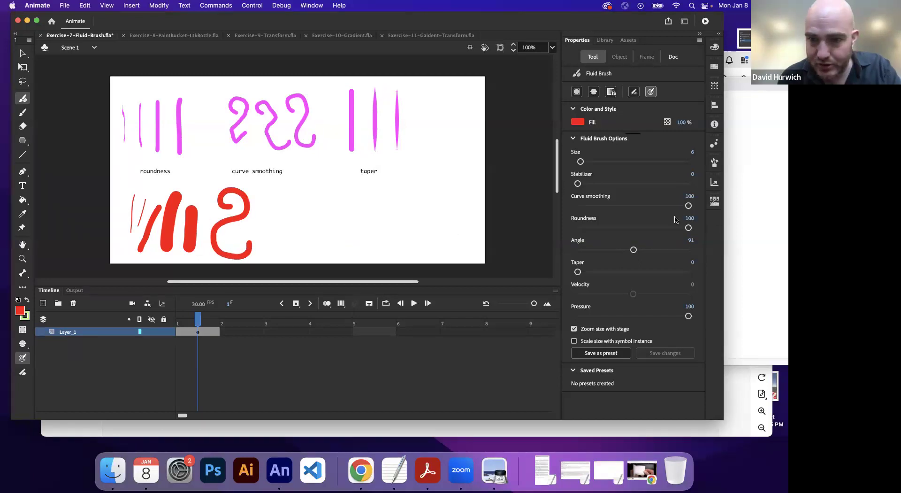
left_click_drag(688, 205, 553, 204)
mouse_move(271, 204)
left_mouse_down()
mouse_move(275, 186)
mouse_move(294, 197)
mouse_move(261, 232)
mouse_move(264, 256)
mouse_move(290, 251)
mouse_move(299, 231)
left_mouse_up()
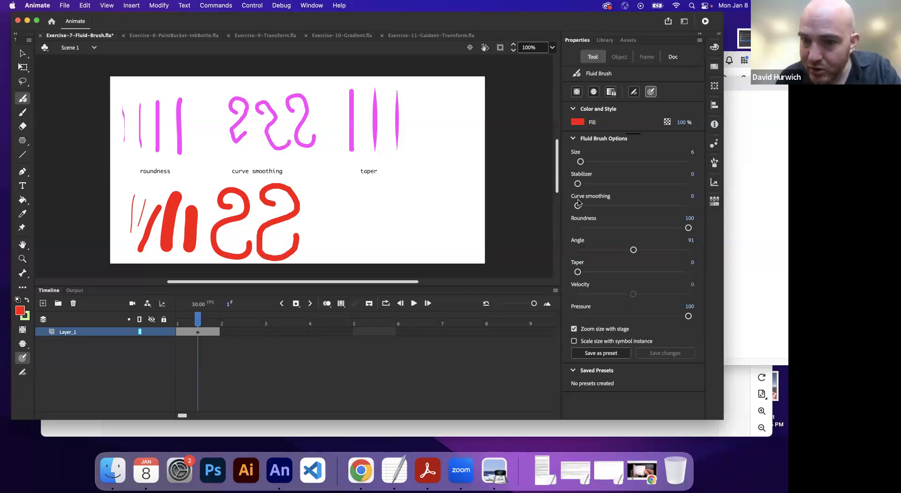
left_click_drag(578, 205, 690, 206)
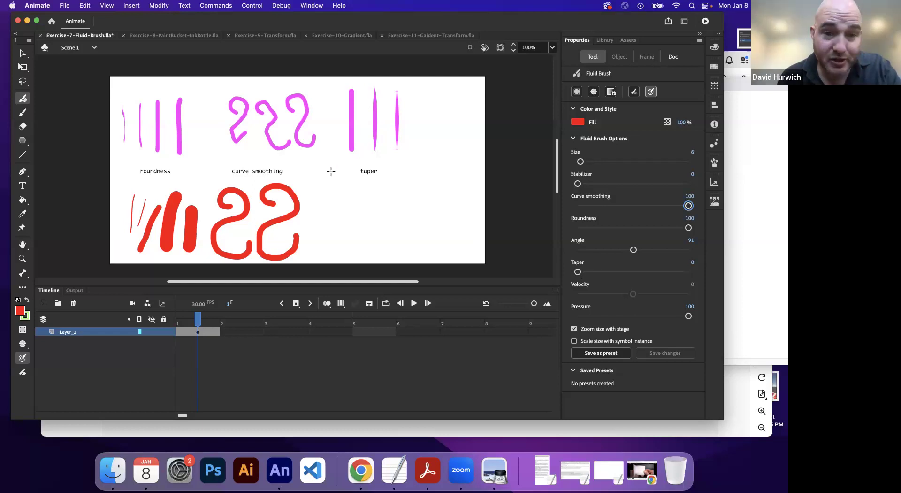
Paint an untapered vertical stroke below the taper label, and several straight and wavy strokes beside it with taper set to 98
left_click_drag(340, 185, 345, 255)
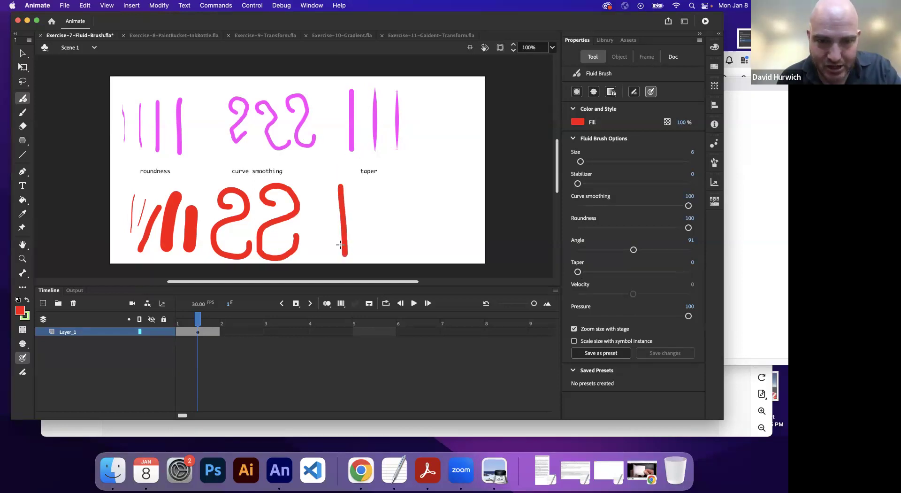
left_click_drag(577, 272, 686, 272)
left_click_drag(364, 197, 437, 197)
mouse_move(366, 212)
left_mouse_down()
mouse_move(458, 234)
mouse_move(471, 215)
left_mouse_up()
left_click_drag(371, 230, 423, 234)
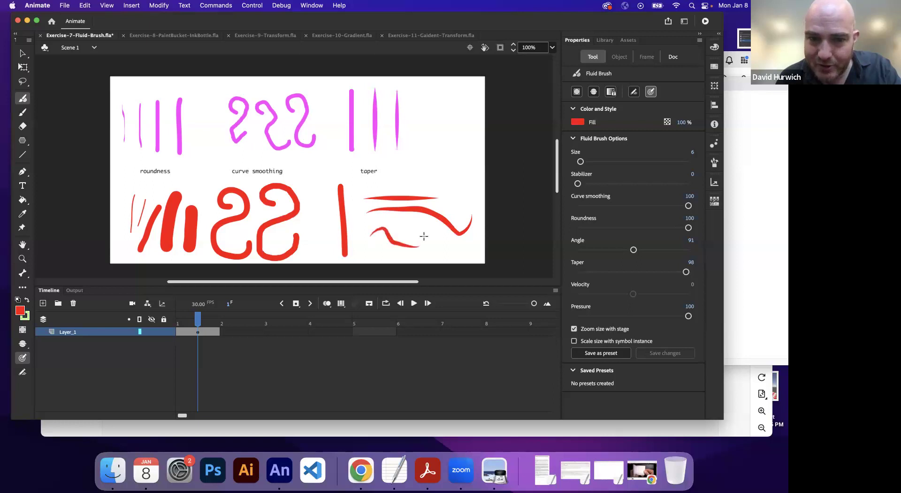
mouse_move(438, 180)
left_mouse_down()
mouse_move(435, 164)
mouse_move(380, 184)
mouse_move(417, 183)
mouse_move(400, 236)
mouse_move(431, 198)
mouse_move(449, 216)
mouse_move(404, 239)
left_mouse_up()
left_click_drag(411, 201, 368, 215)
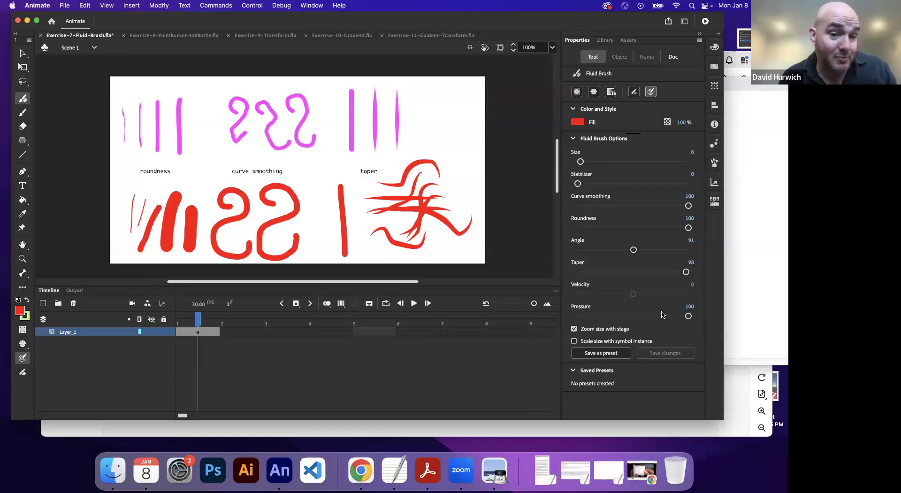
Paint two diagonal strokes beside the magenta taper samples, one with pressure at -35 and one at 100
left_click_drag(688, 316, 613, 316)
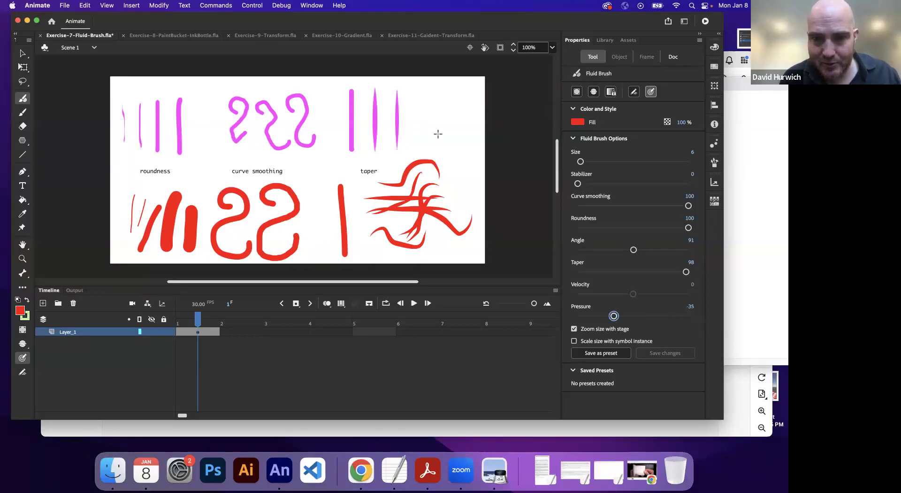
left_click_drag(438, 133, 462, 109)
left_click_drag(612, 314, 688, 316)
left_click_drag(432, 156, 477, 125)
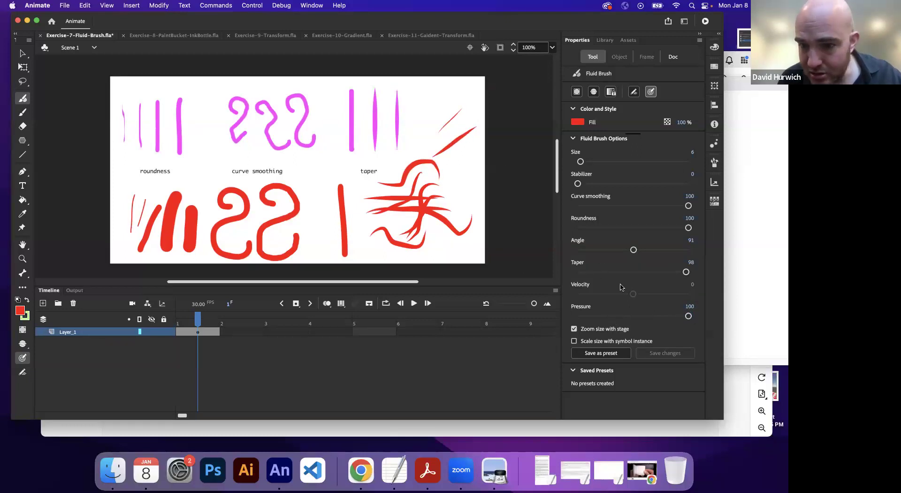
Paint two strokes beside the taper samples with pressure at -100, and more strokes with pressure at 0
left_click_drag(688, 316, 574, 315)
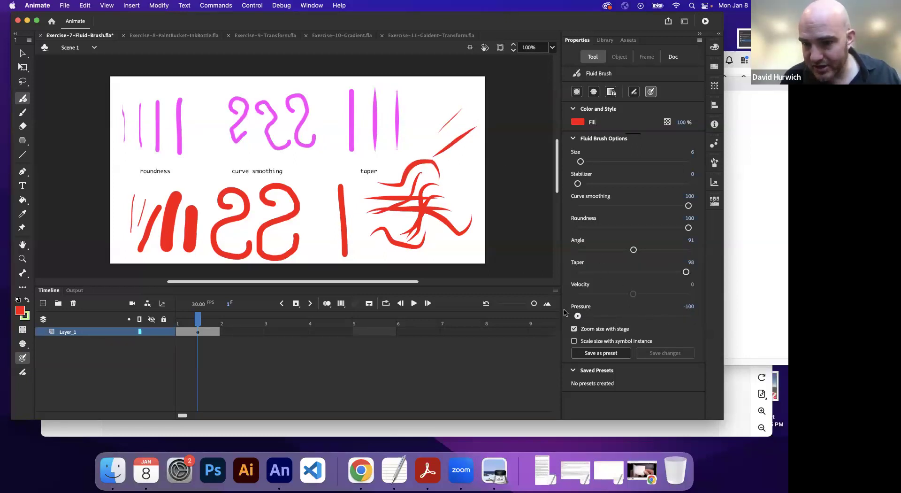
left_click_drag(442, 99, 408, 141)
left_click_drag(454, 112, 417, 140)
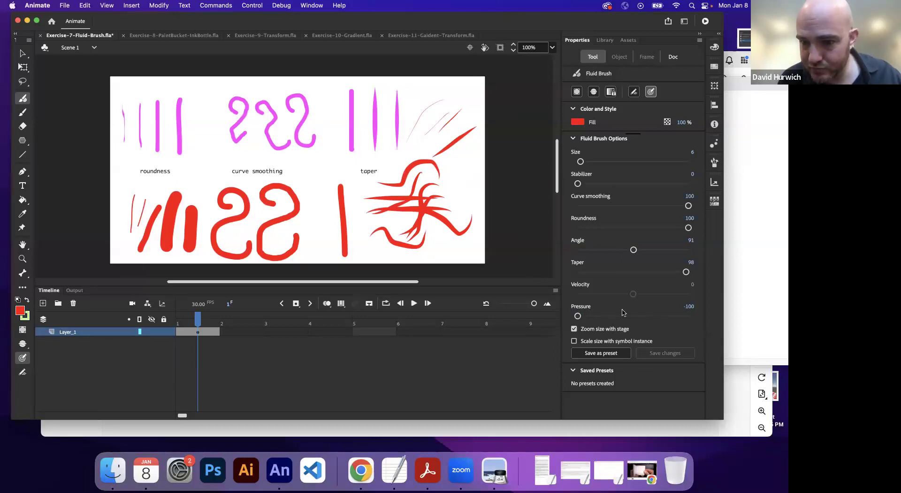
left_click_drag(578, 315, 634, 322)
mouse_move(462, 95)
left_mouse_down()
mouse_move(441, 114)
mouse_move(431, 150)
mouse_move(456, 193)
mouse_move(424, 192)
mouse_move(450, 197)
mouse_move(465, 175)
left_mouse_up()
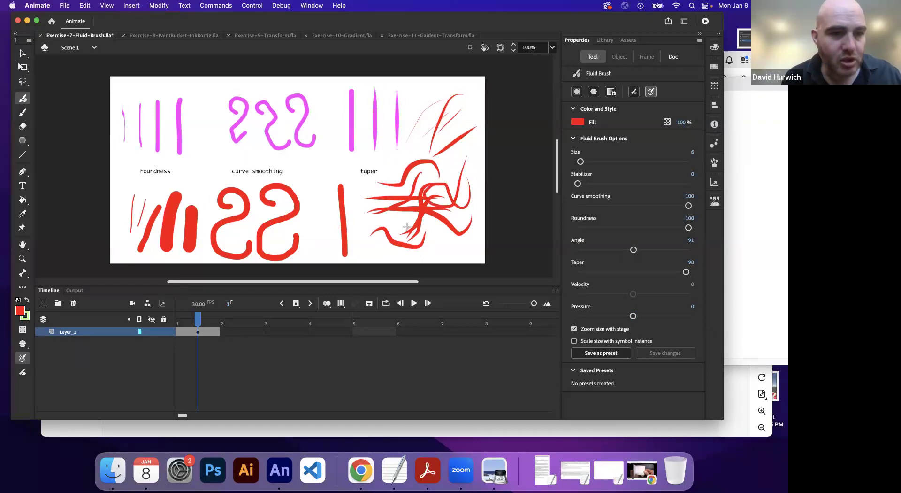
Show the Exercise-8-PaintBucket-InkBottle document and choose the Paint Bucket tool with yellow #FFFF00 as the fill color
left_click(207, 35)
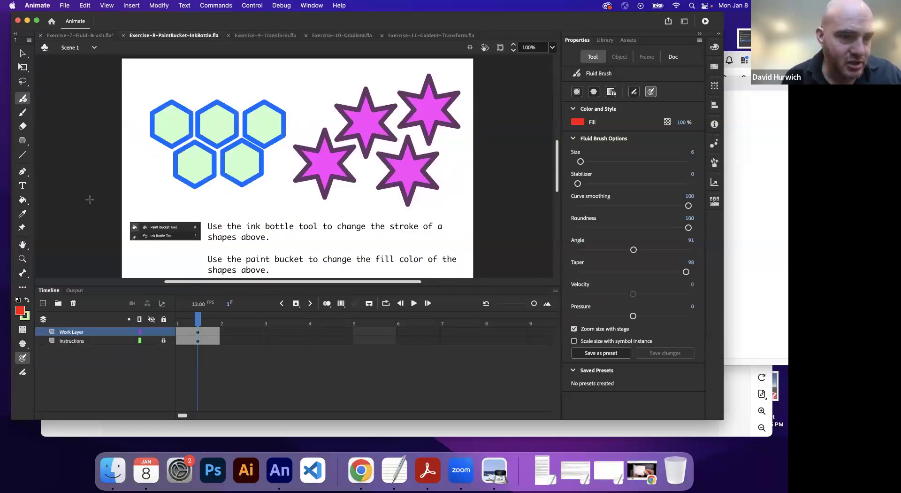
left_click(23, 202)
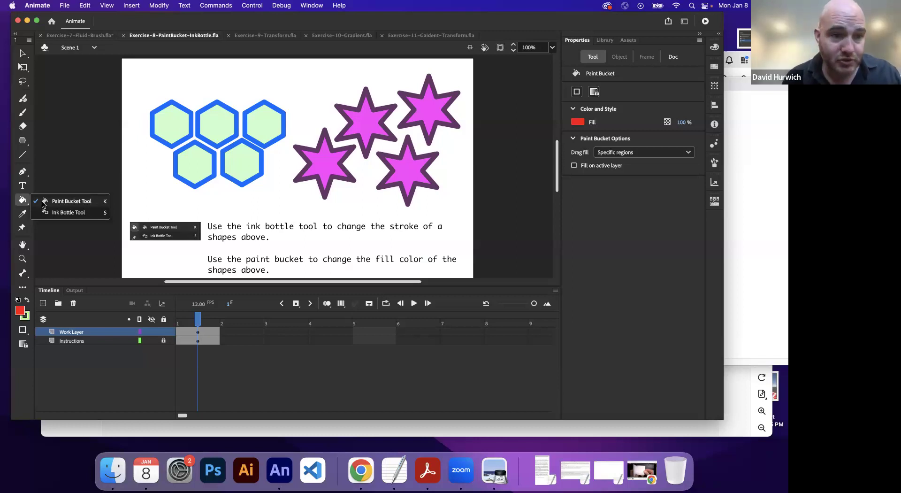
left_click(43, 204)
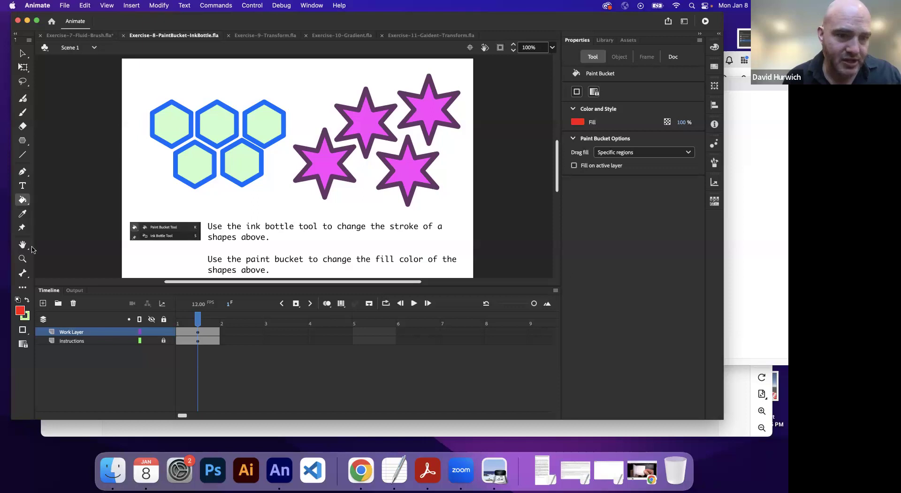
left_click(24, 314)
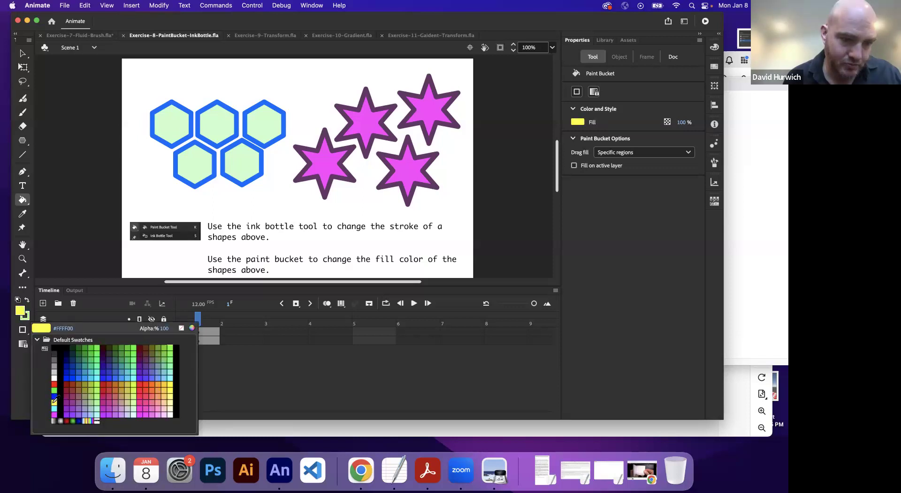
left_click(54, 400)
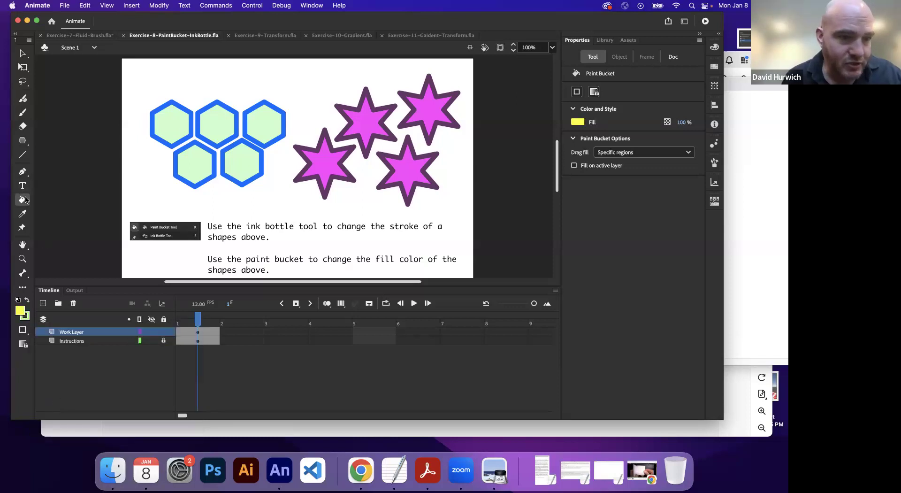
Fill all five hexagons and three of the stars with yellow, leaving out the lower-right star
left_click(183, 125)
left_click(261, 125)
left_click(253, 166)
left_click(201, 168)
left_click(321, 168)
left_click(364, 133)
left_click(407, 119)
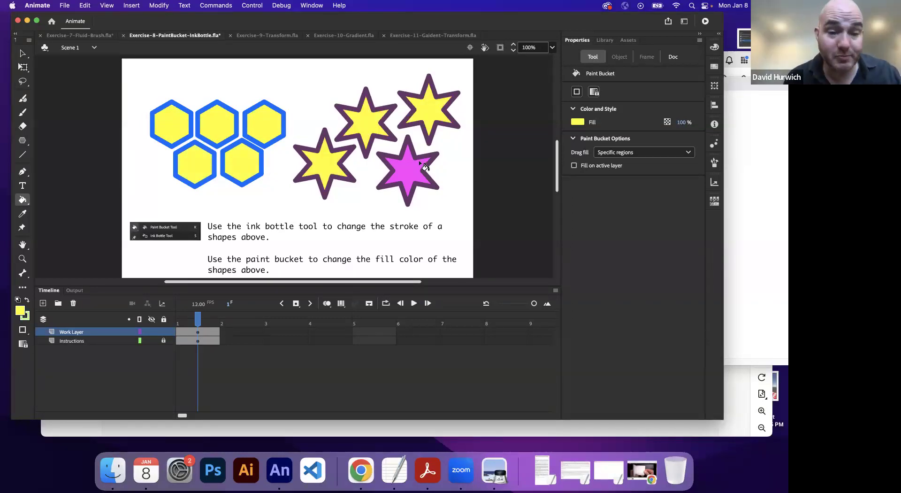
Activate the Classic Brush tool and open the fill color swatches
left_click(23, 112)
left_click(20, 310)
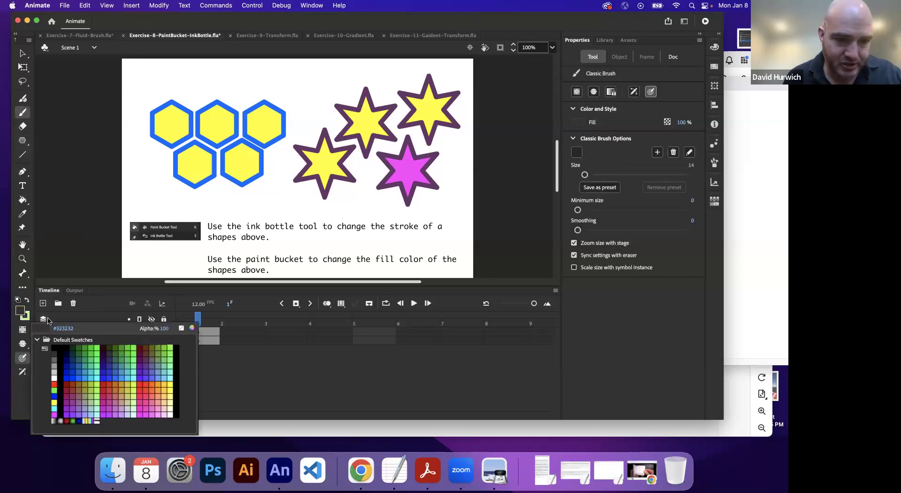
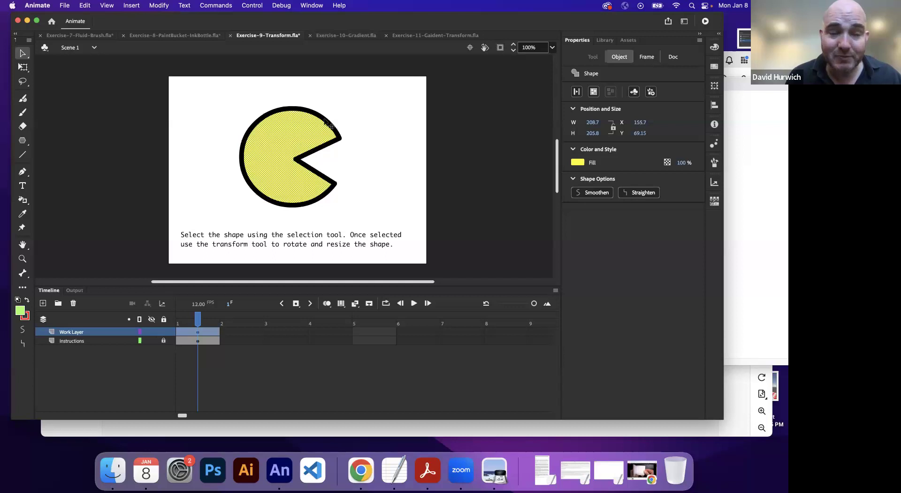
Select the yellow shape together with its outline and resize it to about 228 by 208 with Free Transform
double_click(285, 141)
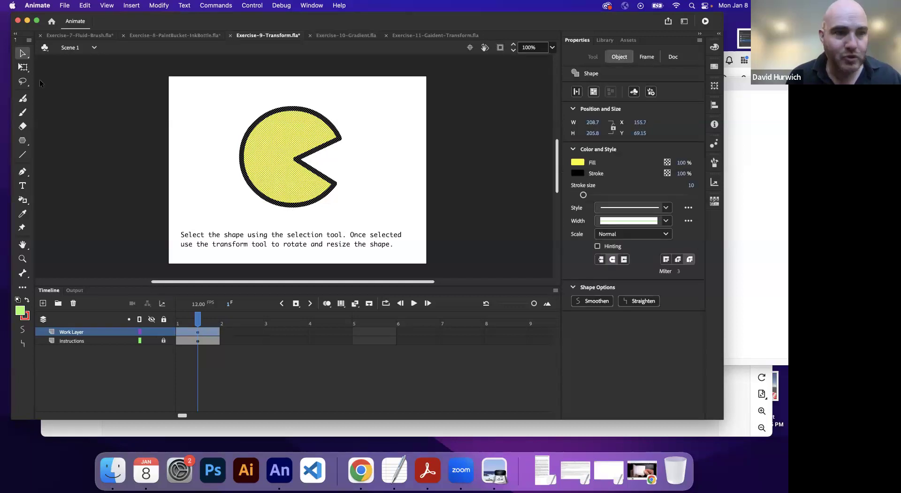
left_click(17, 71)
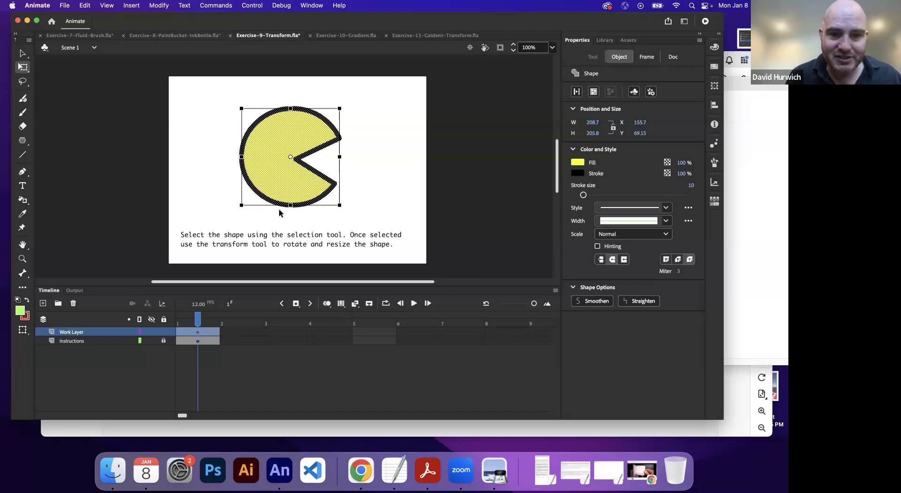
left_click_drag(241, 206, 320, 160)
key("super+z")
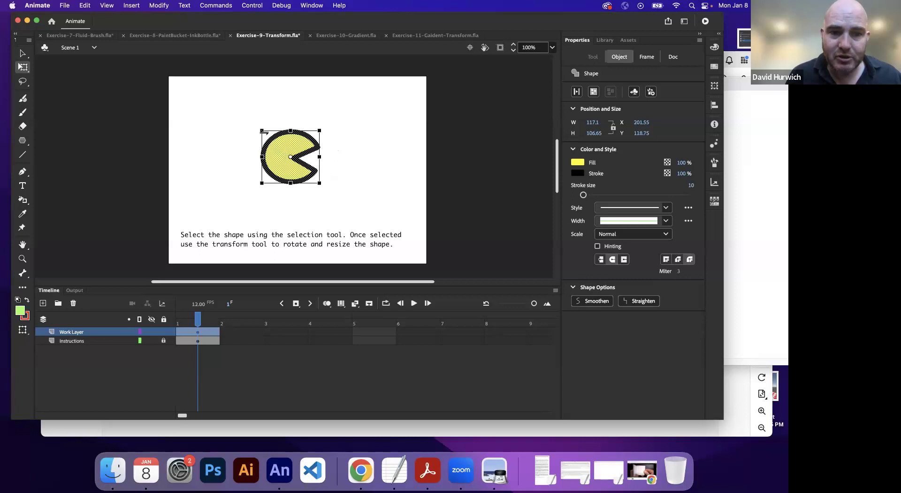
left_click_drag(264, 132, 208, 109)
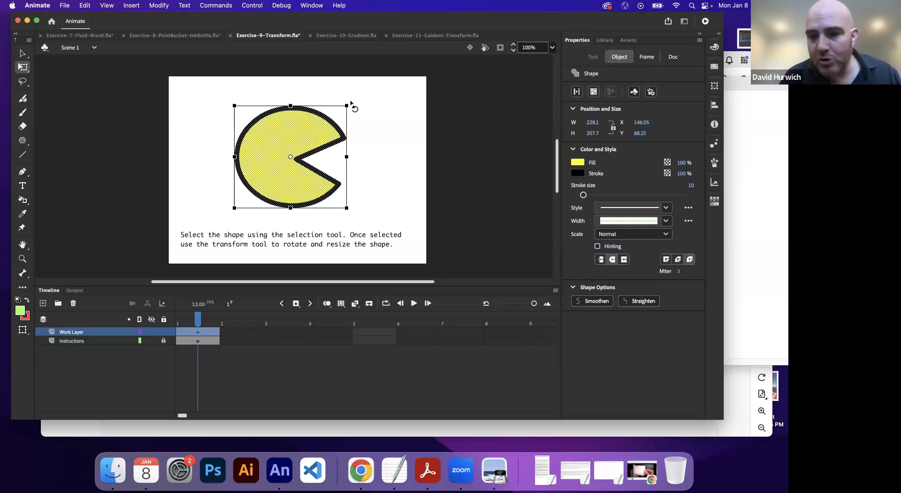
Rotate the yellow shape slightly with Free Transform, using pivot points at its left edge, its mouth corner and its center
left_click_drag(351, 106, 324, 129)
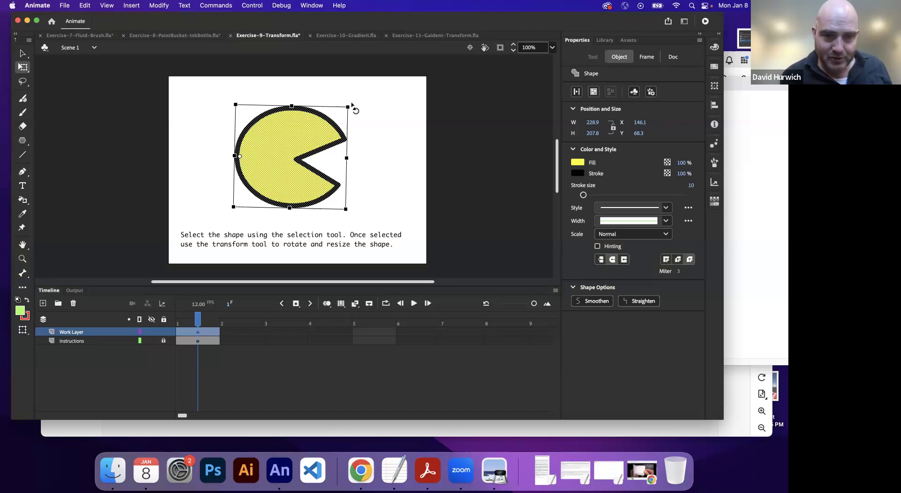
left_click_drag(353, 106, 319, 121)
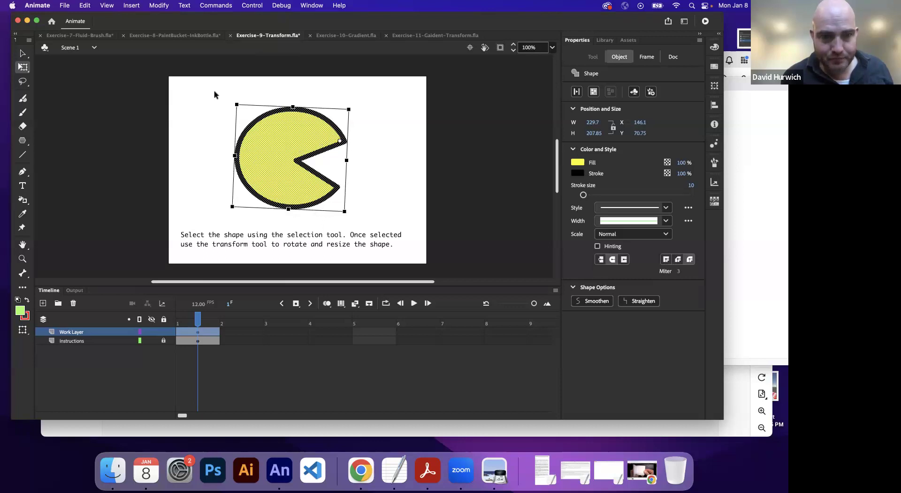
mouse_move(236, 103)
left_mouse_down()
mouse_move(386, 88)
mouse_move(399, 218)
mouse_move(396, 166)
mouse_move(301, 91)
mouse_move(241, 109)
left_mouse_up()
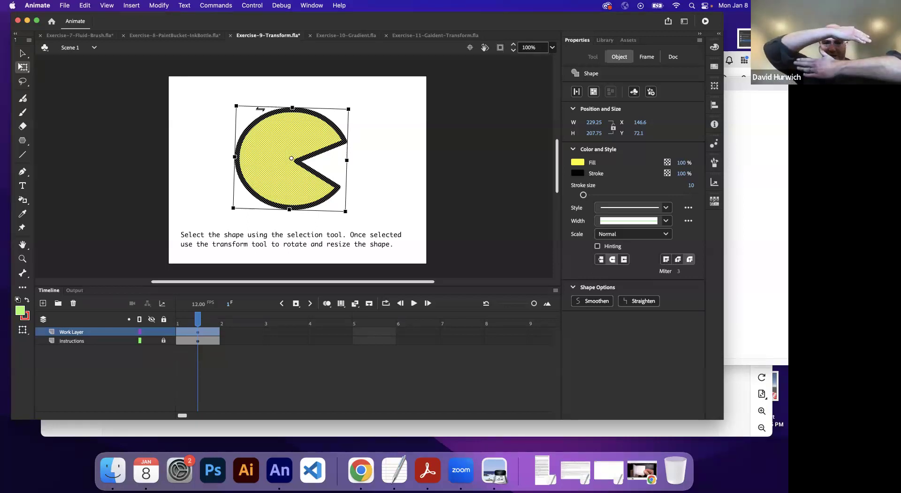
Show the Transform panel floating beside the yellow shape and rotate the shape counterclockwise to about -24°
mouse_move(261, 109)
left_mouse_down()
mouse_move(352, 110)
mouse_move(259, 114)
left_mouse_up()
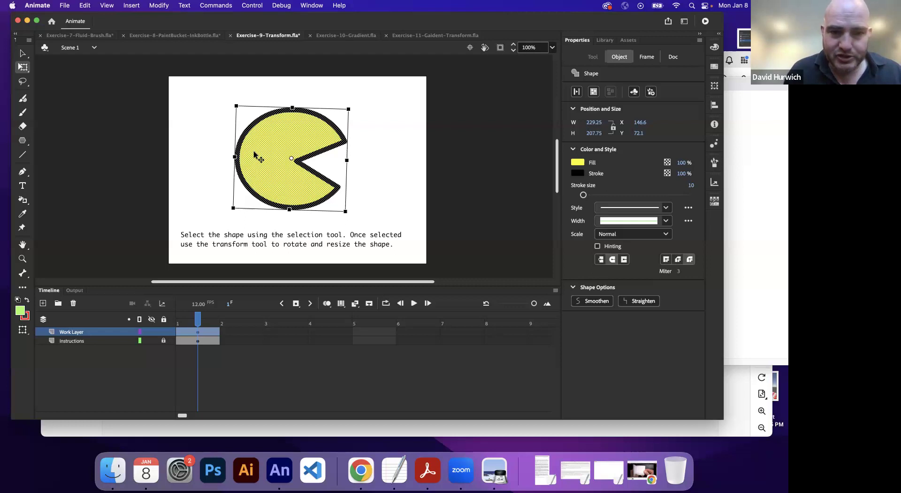
left_click(312, 6)
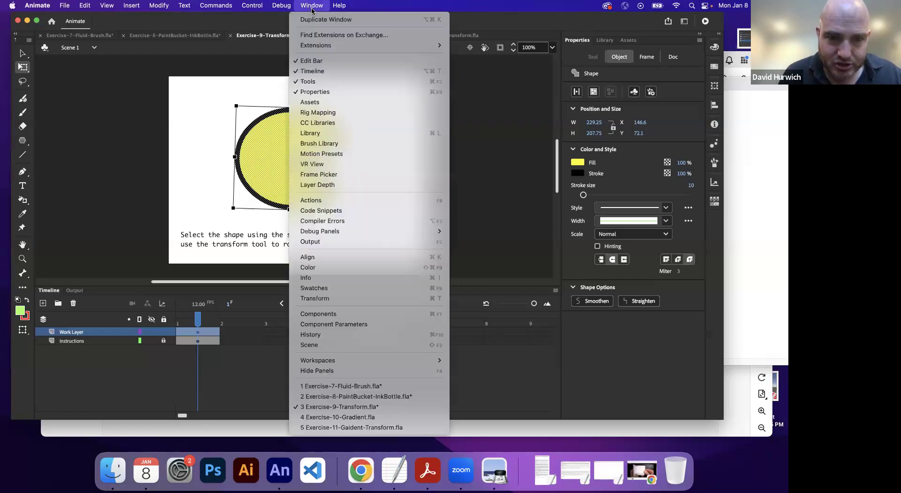
left_click(312, 299)
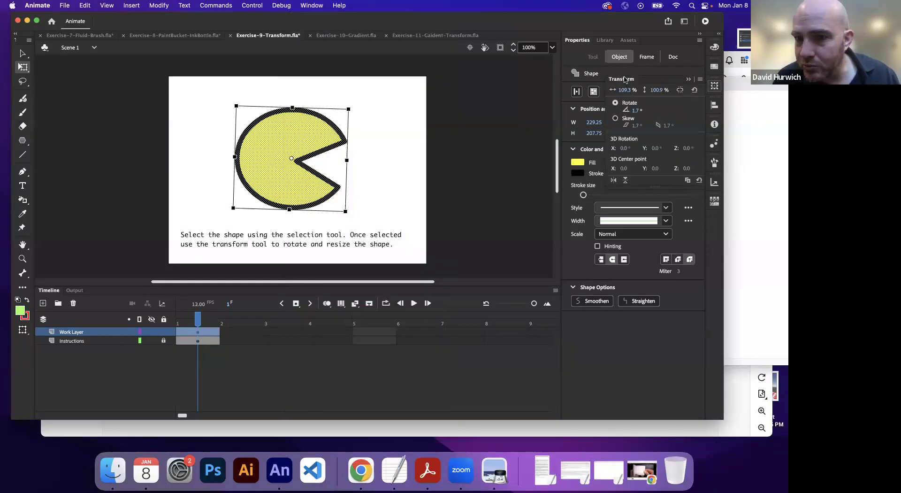
left_click_drag(622, 81, 429, 129)
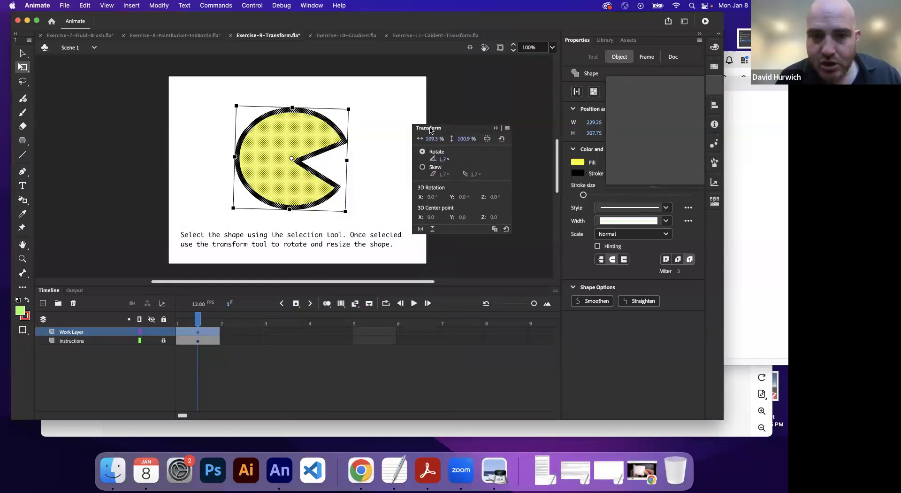
left_click_drag(443, 159, 440, 163)
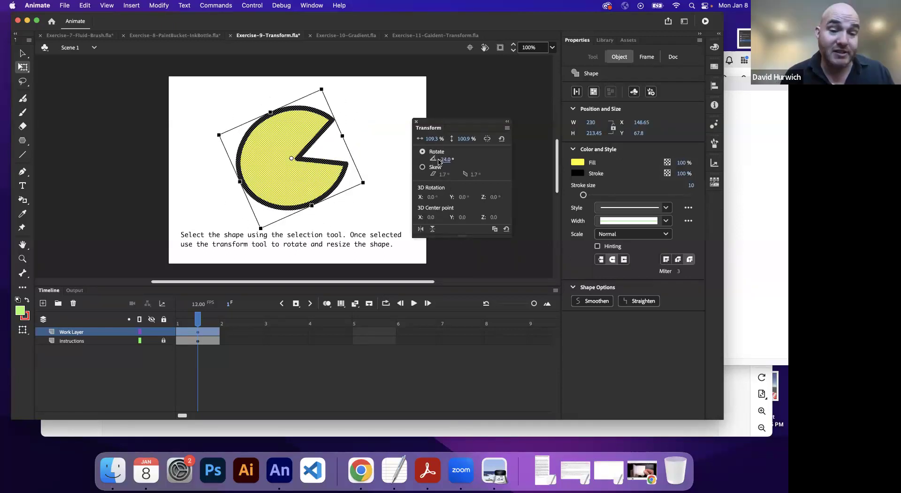
Reset the yellow shape's rotation to 0°, set it to 17.5°, and leave Rotate active after trying the Skew option
left_click(444, 161)
type("0")
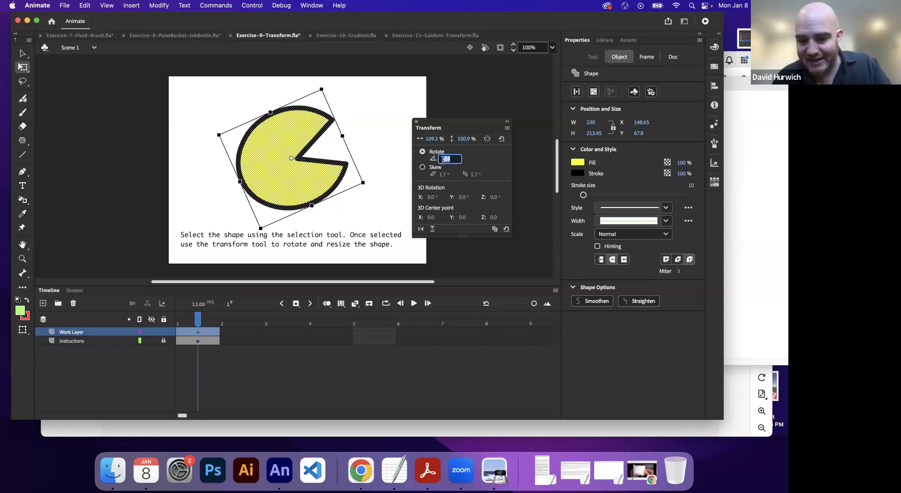
key("Return")
left_click(442, 160)
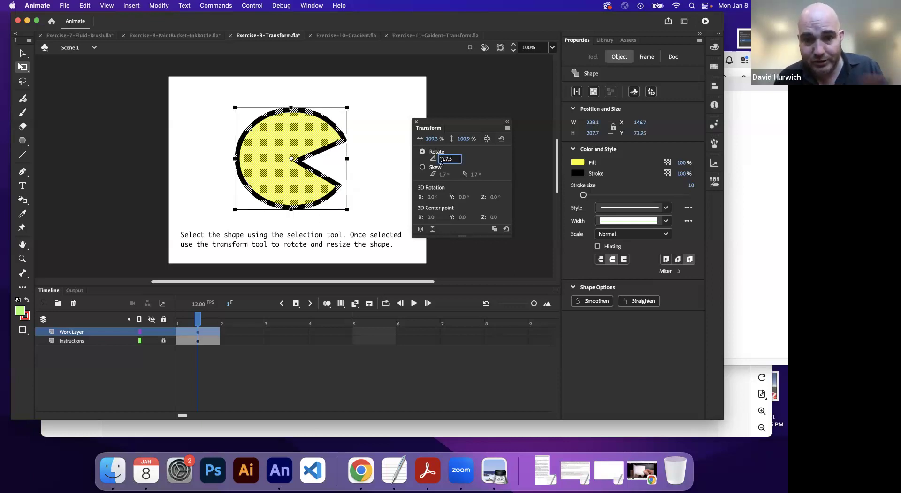
key("Return")
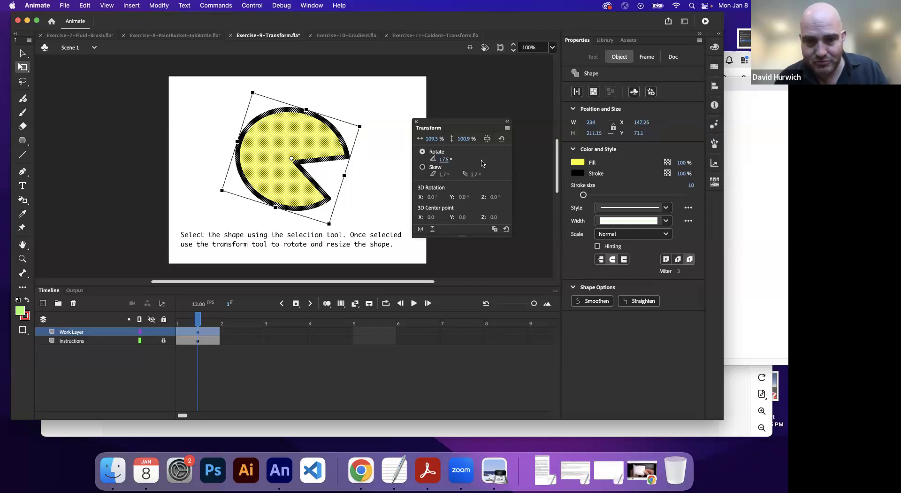
left_click(422, 168)
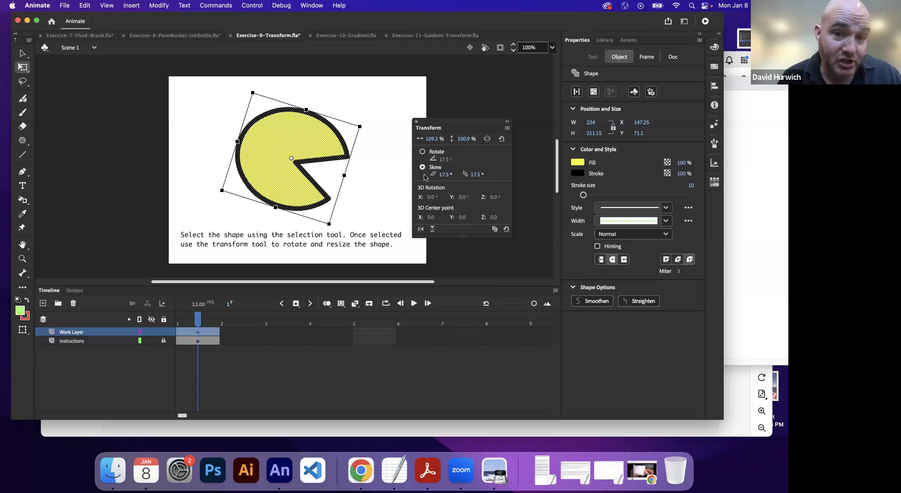
left_click(423, 152)
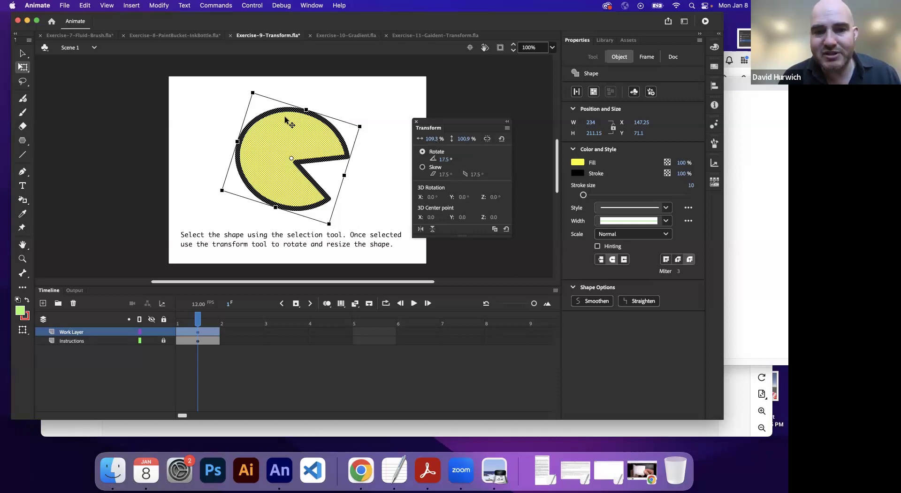
Scale the yellow shape to 200% in both width and height, and close the Transform panel
left_click(437, 139)
type("200")
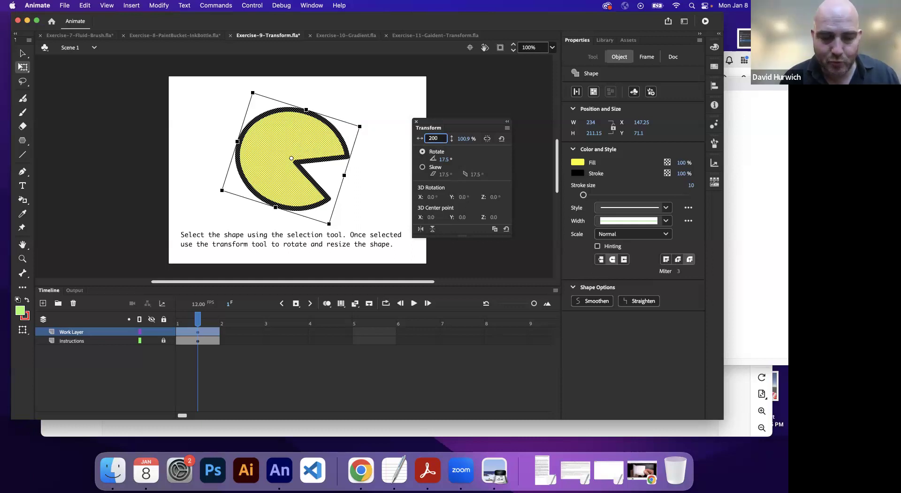
key("Tab")
type("2")
key("Return")
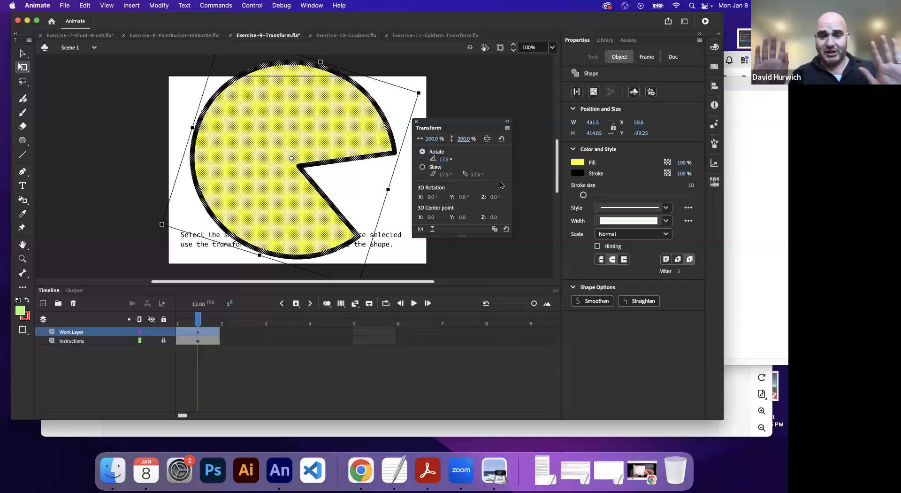
left_click(415, 123)
Switch to Exercise-10-Gradient.fla and select the blue star
left_click(328, 35)
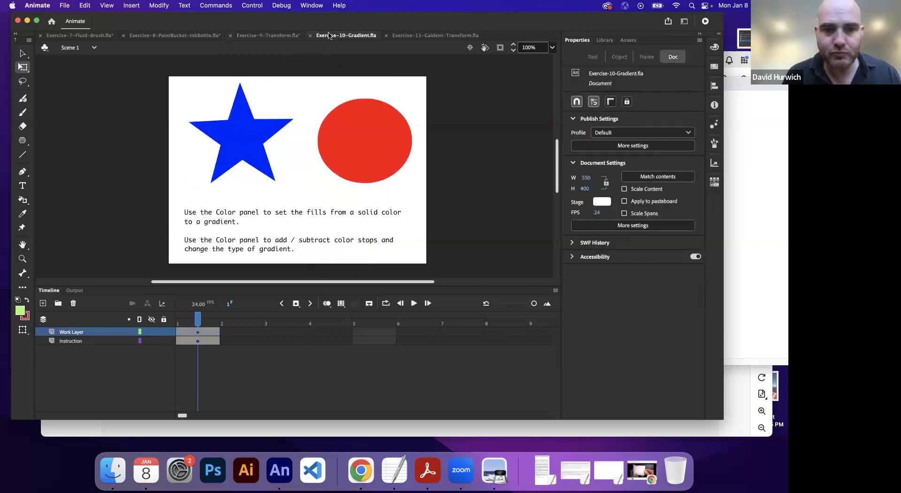
left_click(245, 149)
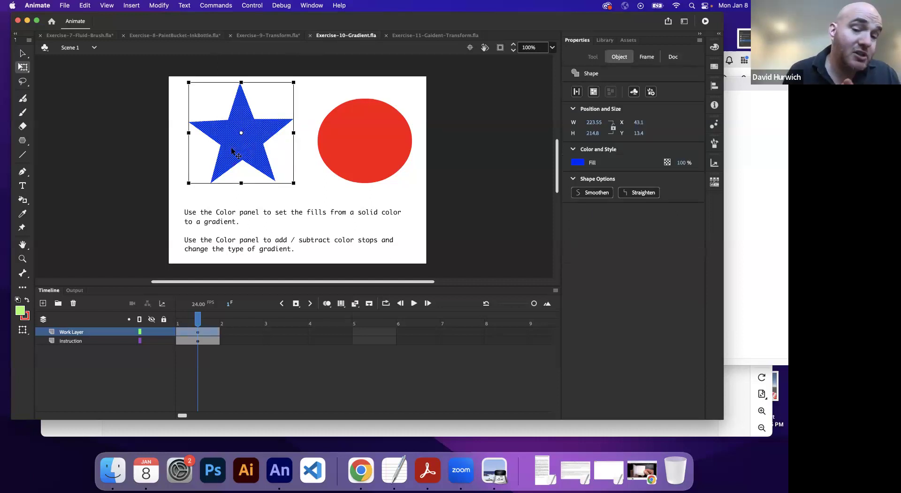
Switch to the TextEdit notes and add the line "Gradient: is a blend between two or more colors" below "Pressure"
left_click(394, 470)
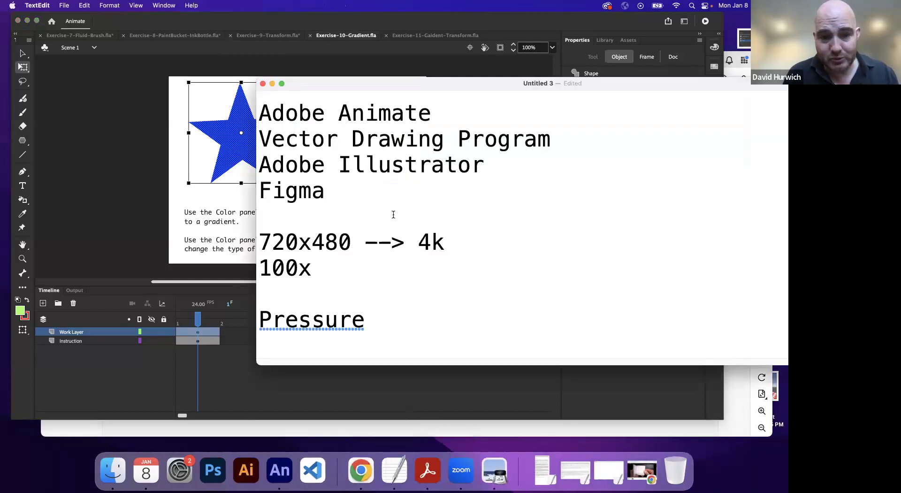
left_click_drag(370, 84, 328, 28)
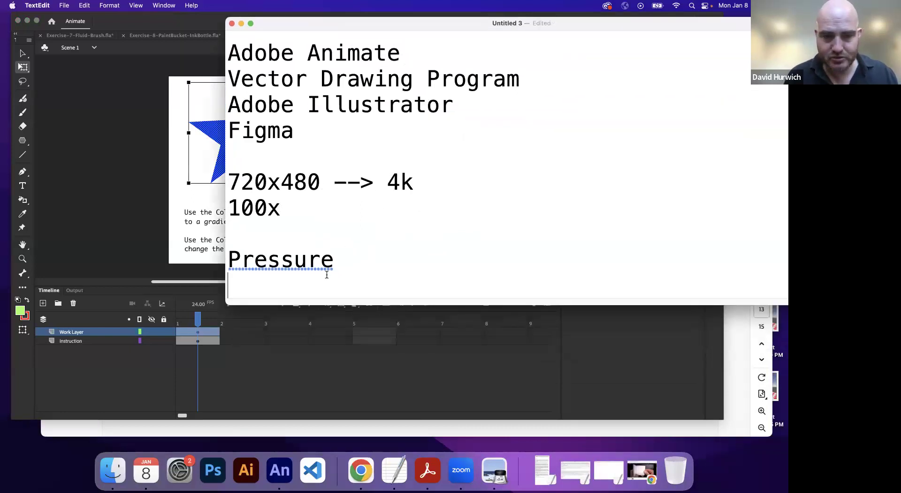
key("Return")
type("Gradient: ")
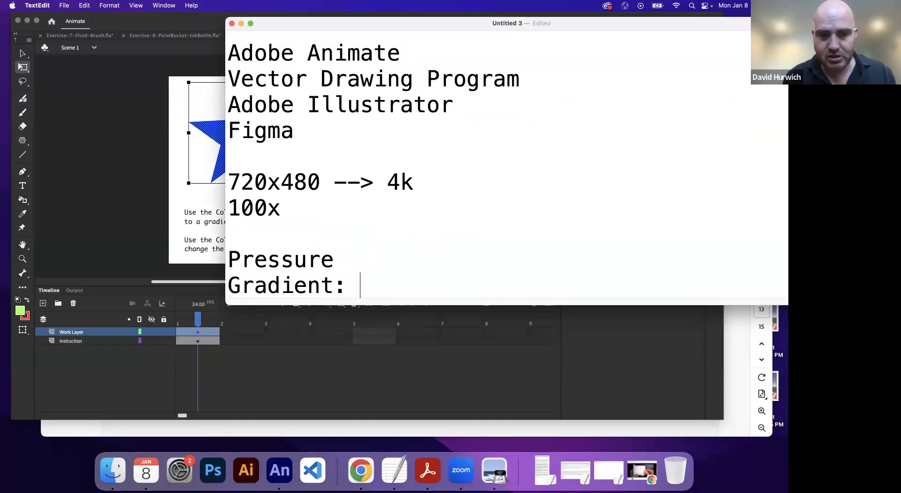
type("is a blend bet")
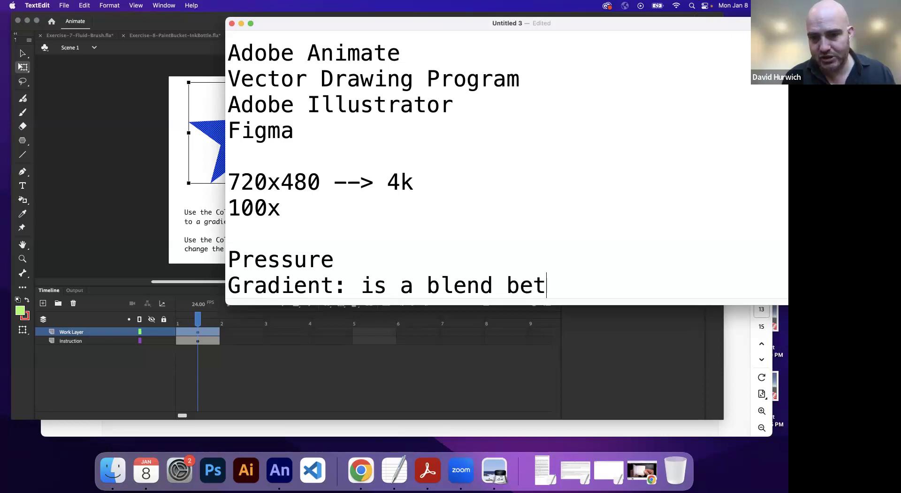
type("ween two or more ")
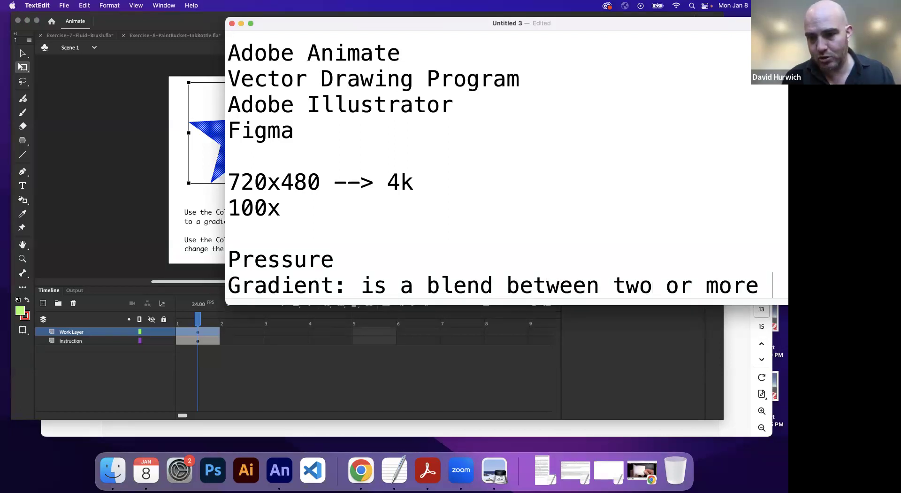
type("colors")
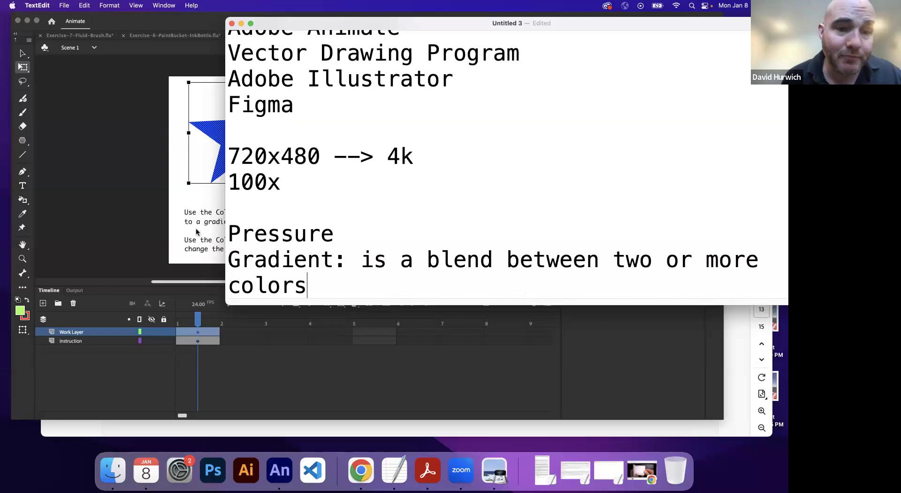
Return to Animate, show the Color panel beside the selected star, and change the star's solid fill to a linear gradient
left_click(137, 212)
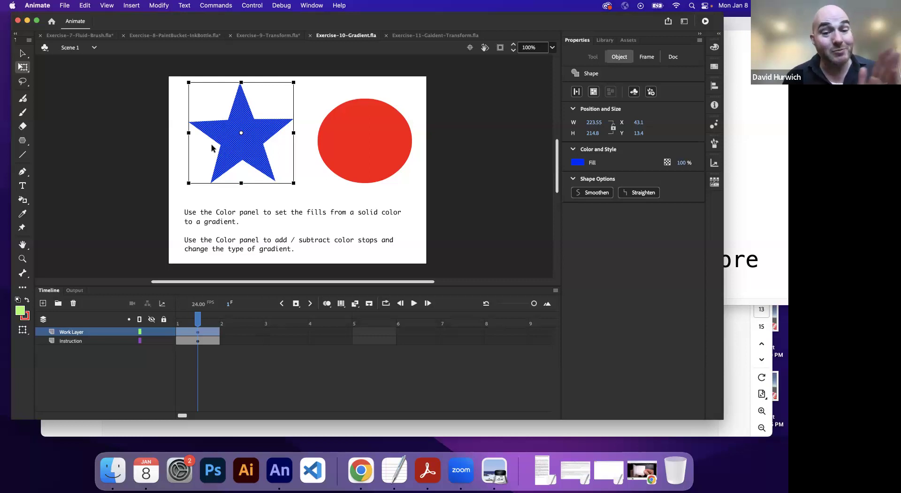
left_click(312, 7)
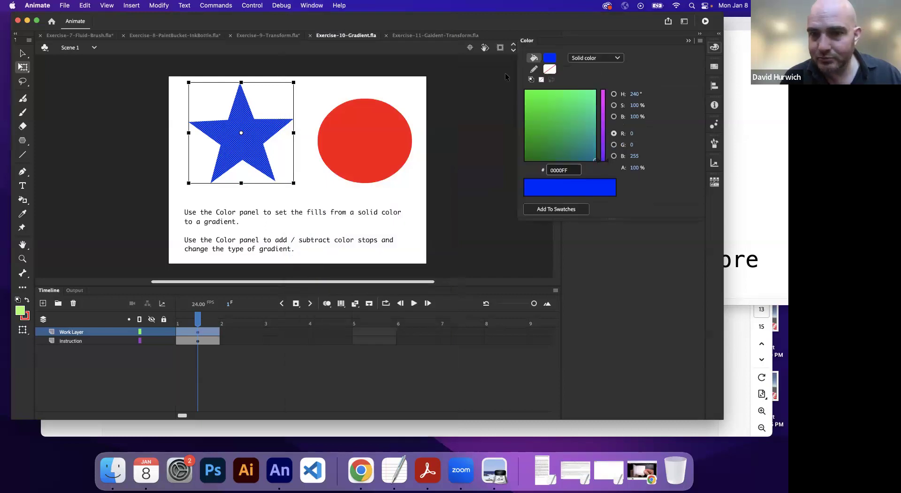
left_click_drag(532, 42, 378, 81)
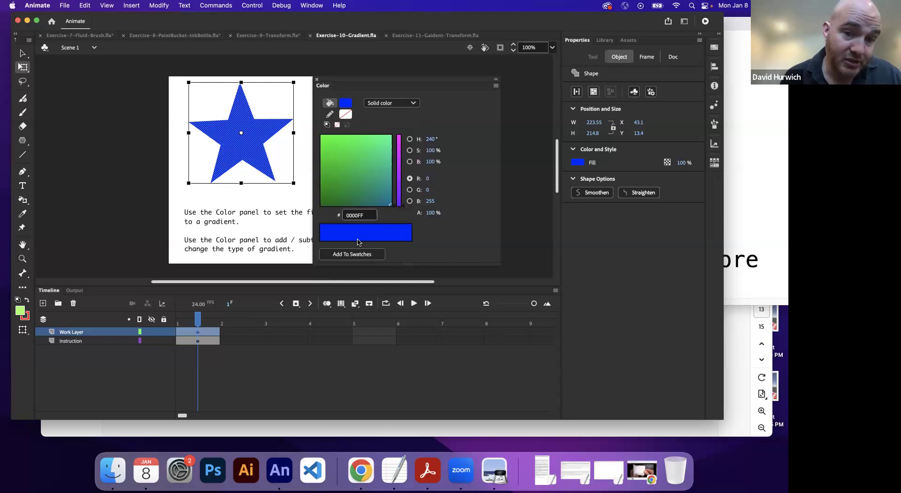
left_click(399, 103)
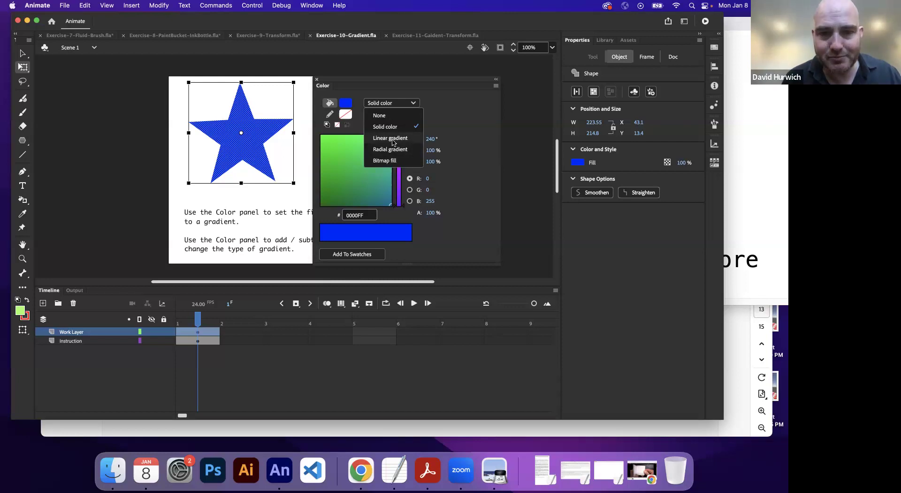
left_click(394, 143)
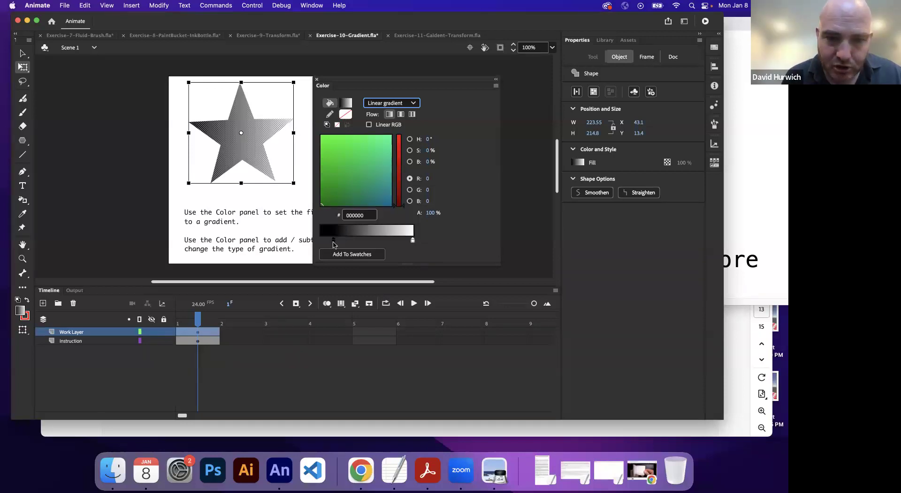
Switch to the TextEdit notes and add "Color stops" after a blank line below the gradient definition
left_click(774, 263)
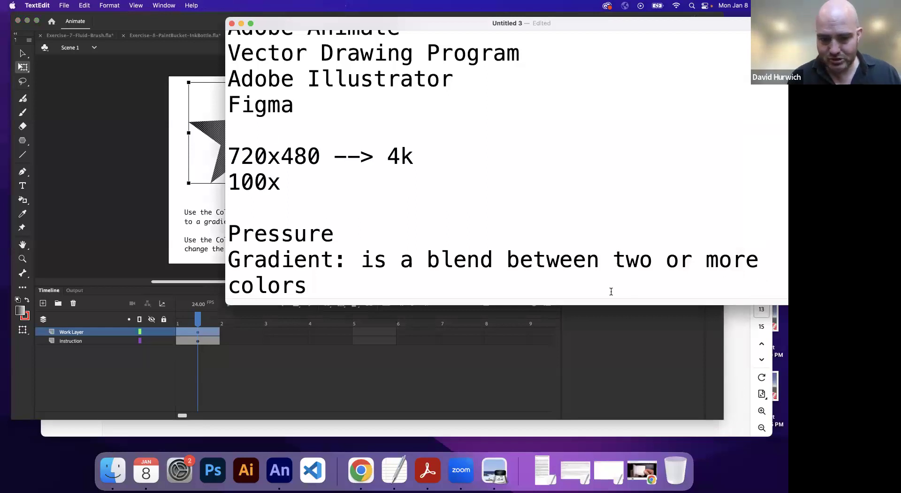
key("Return")
key("Return")
type("Color sp")
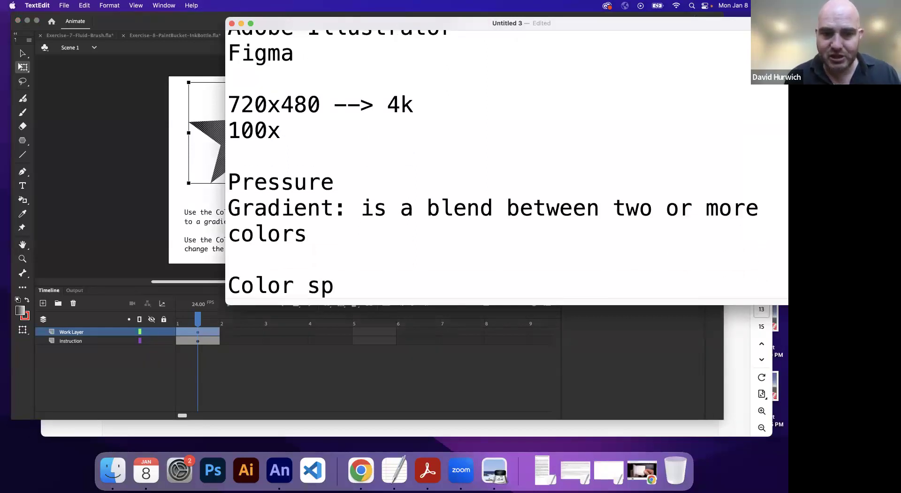
key("BackSpace")
type("tops")
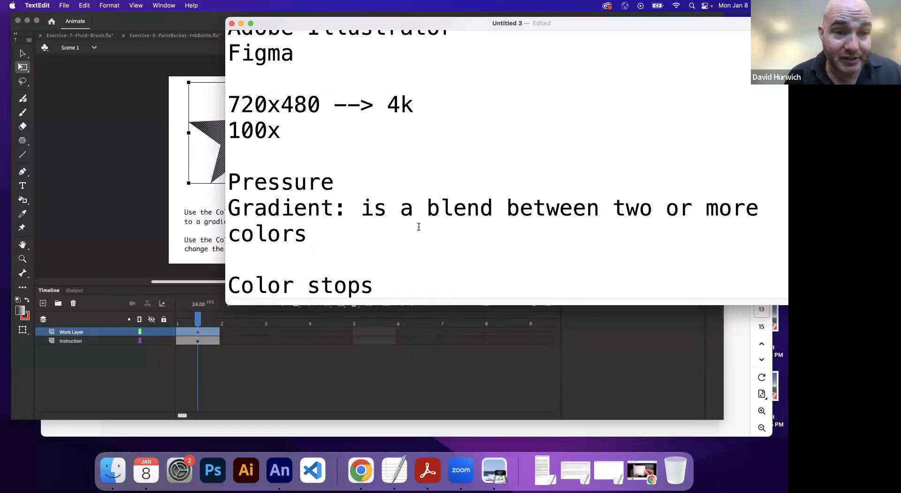
Back in Animate, color the star's first gradient stop cyan, change it to yellow #FFFF00, and make the last stop red #FF0000
left_click(170, 171)
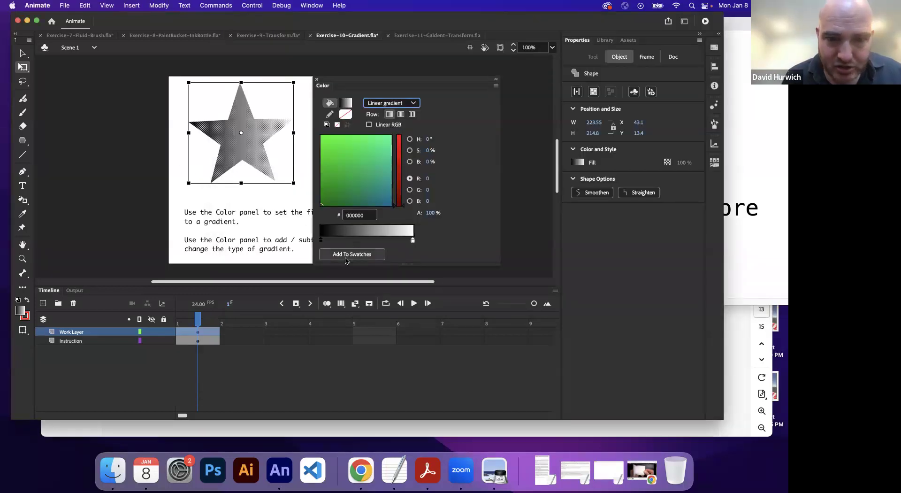
double_click(322, 241)
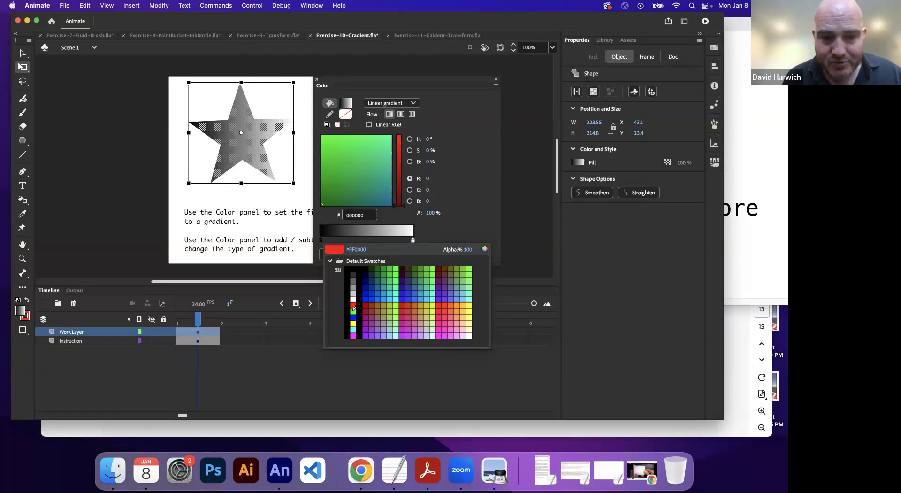
left_click(352, 329)
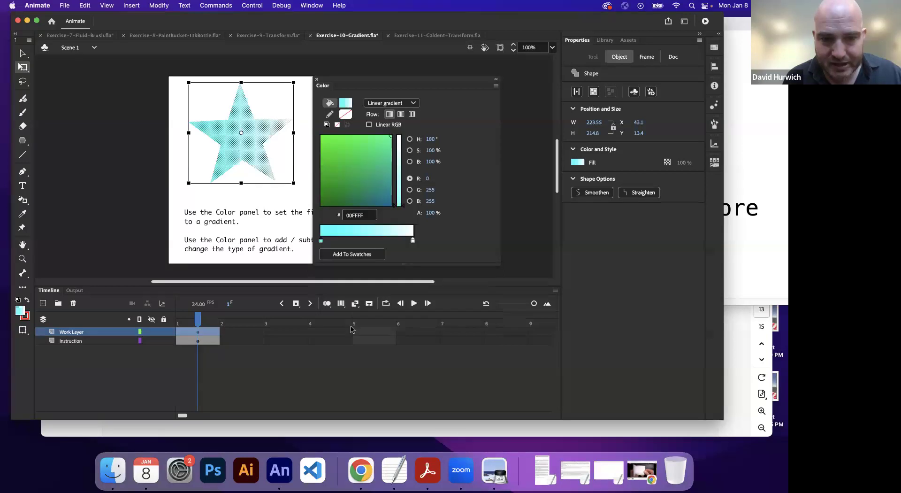
double_click(321, 240)
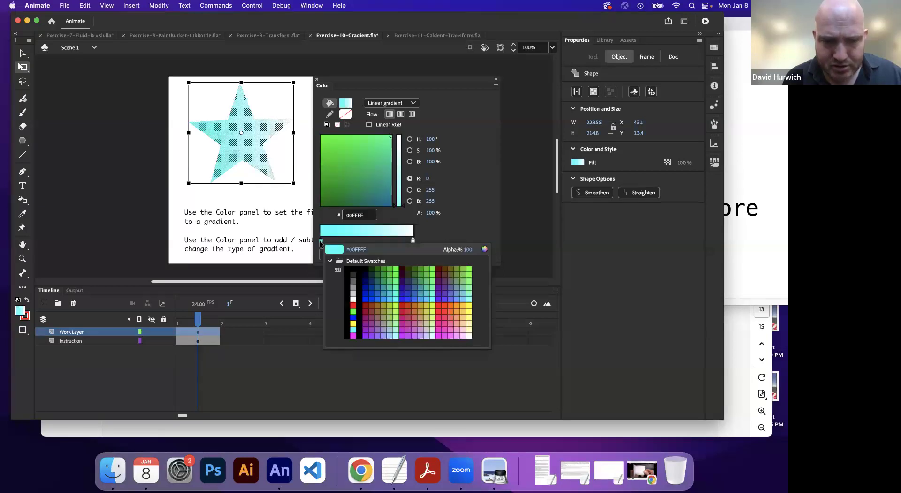
left_click(353, 323)
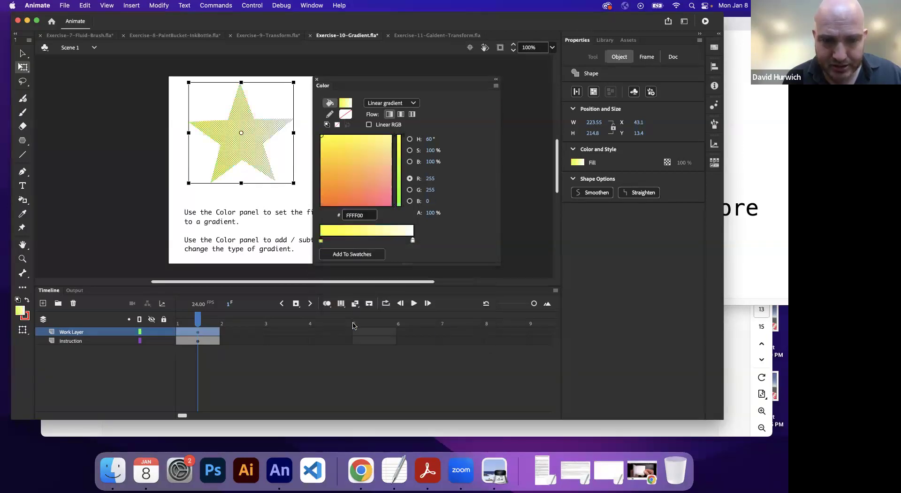
double_click(413, 241)
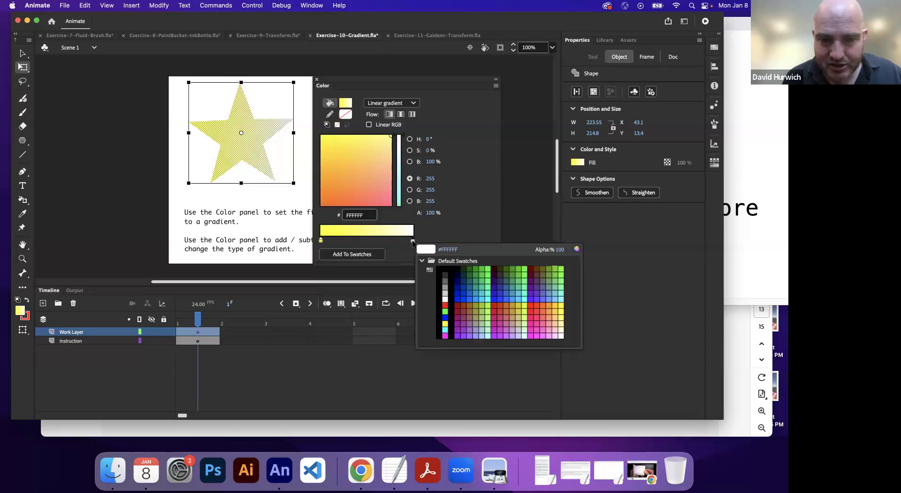
left_click(445, 304)
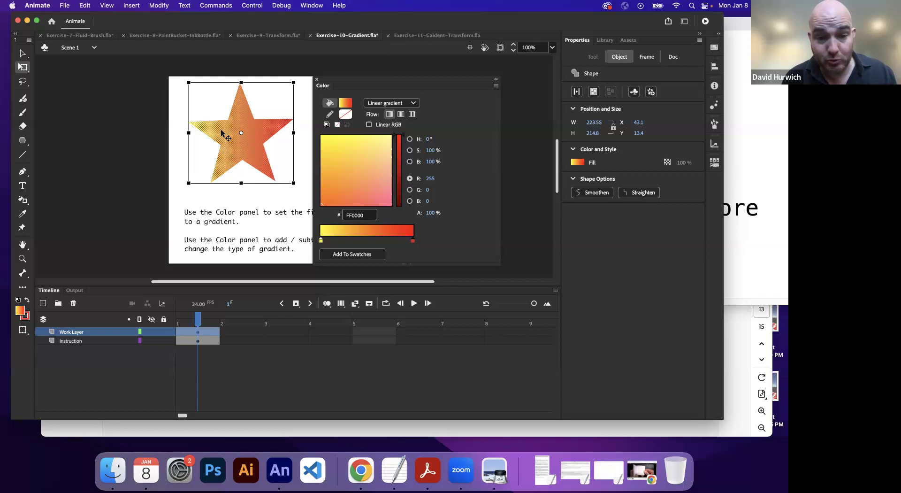
Try blue #0099FF on the last color stop of the star's gradient and return the stop to red #FF0000
left_click(413, 242)
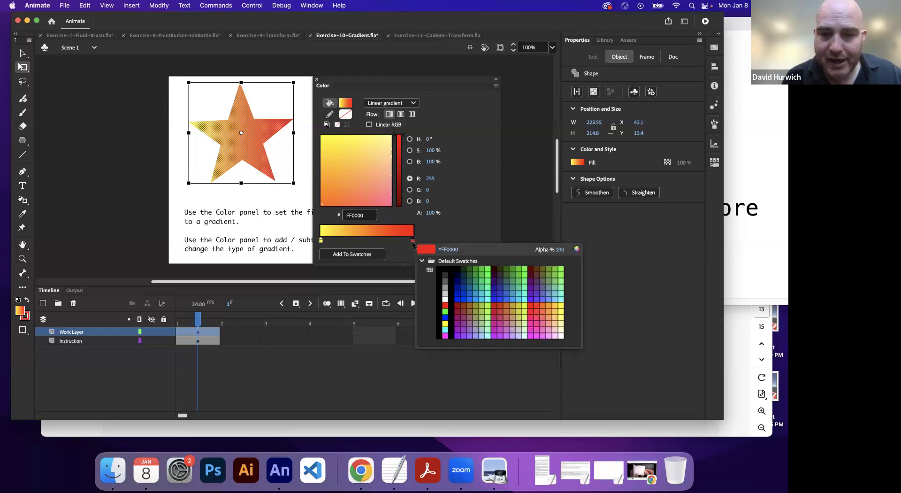
left_click(477, 294)
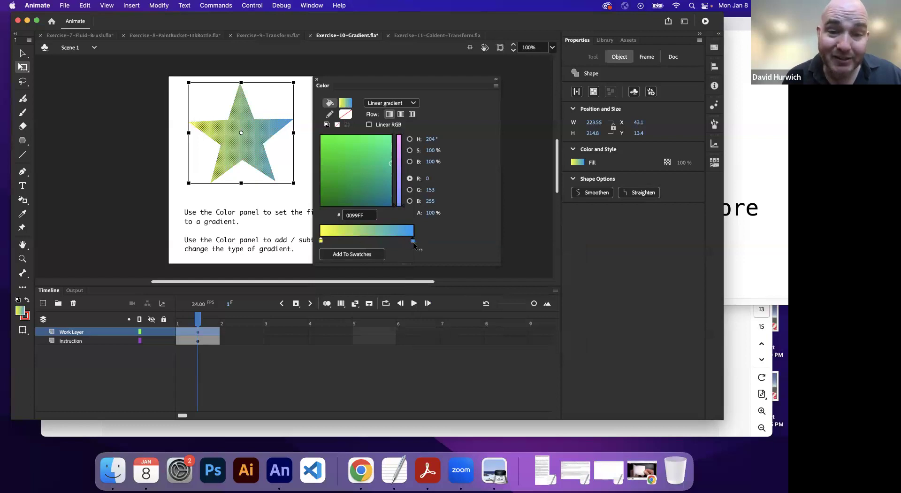
left_click(413, 241)
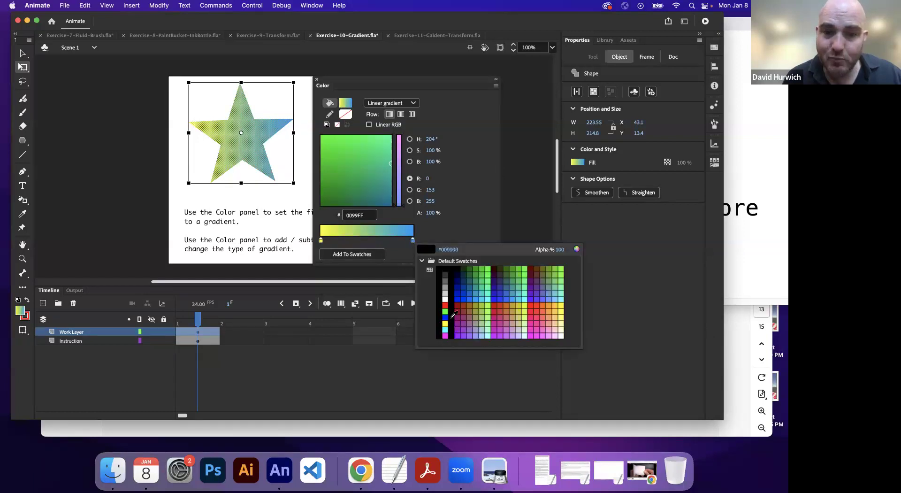
left_click(446, 305)
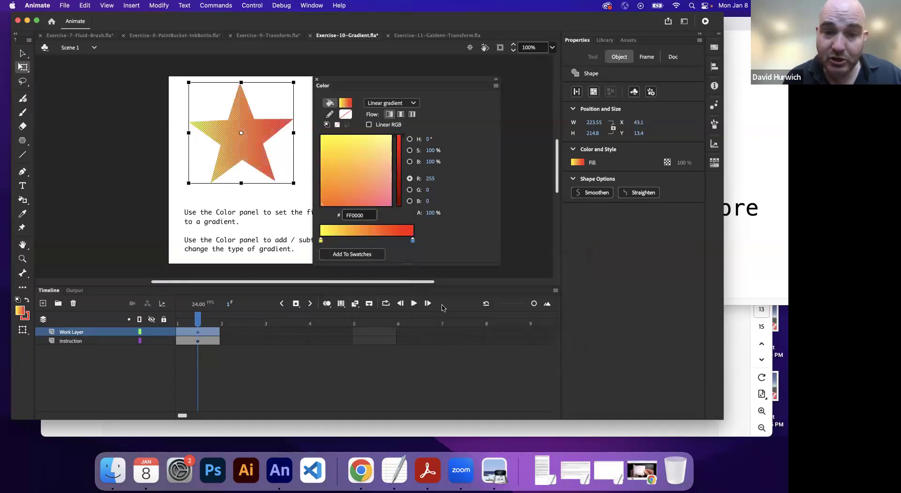
Add a middle color stop to the star's gradient, try yellow #FFFF00 and blue #0000FF on it, and remove the stop
left_click(360, 240)
left_click_drag(359, 240, 366, 243)
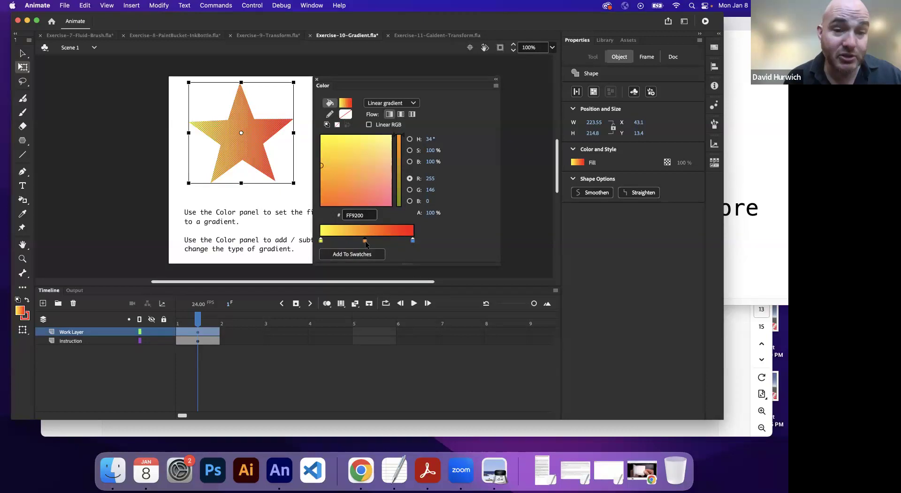
left_click(365, 244)
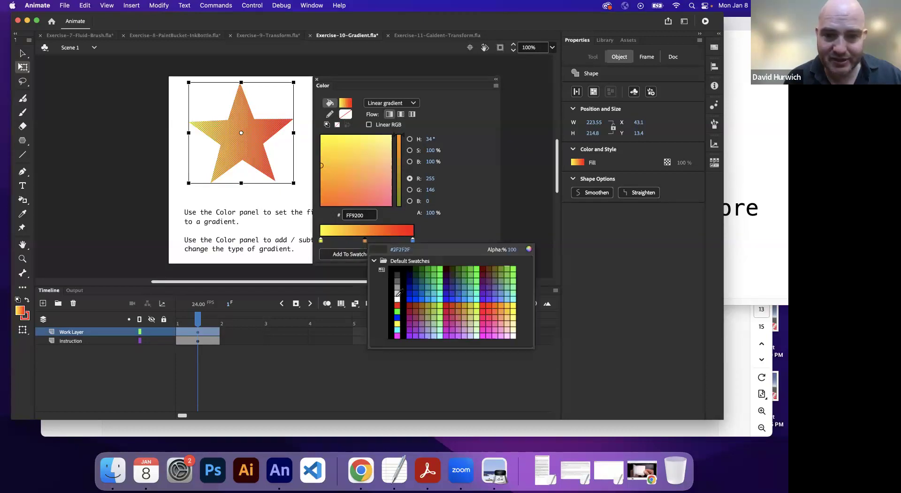
left_click(397, 323)
left_click(366, 242)
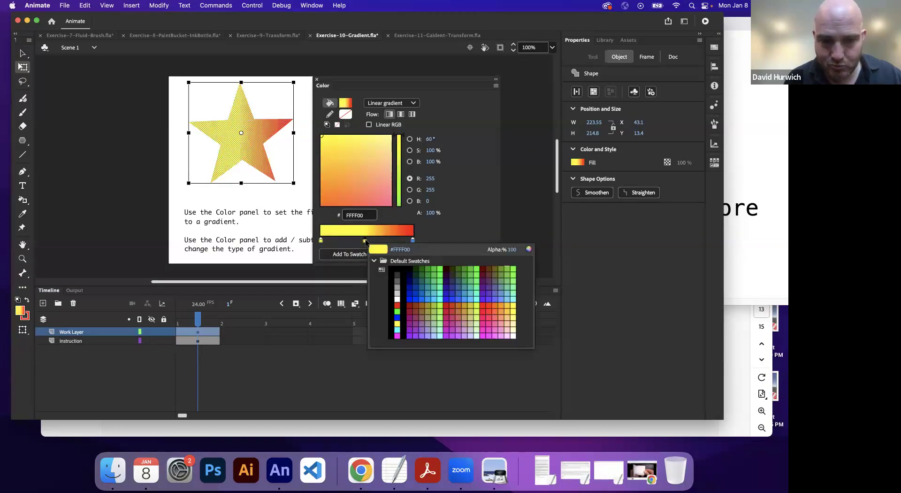
left_click(395, 320)
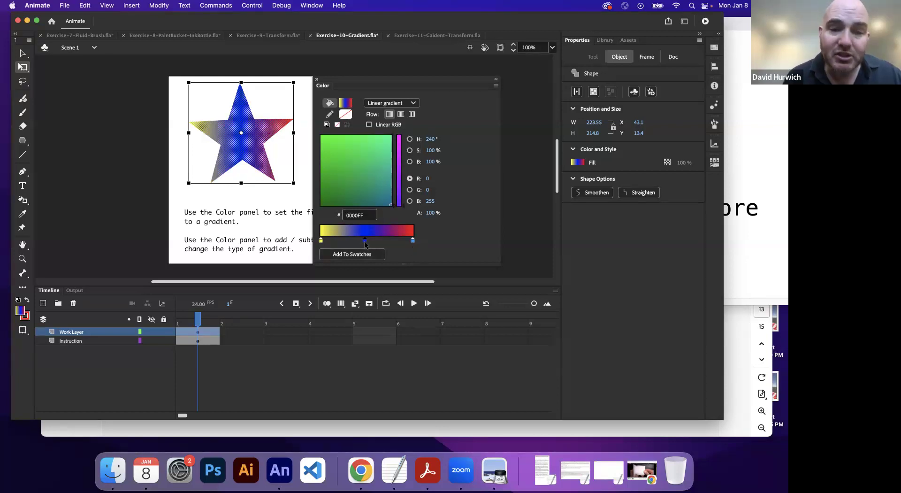
left_click_drag(364, 240, 364, 282)
Add a middle color stop in blue #0000FF to the star's gradient, and close the Color panel to select the red circle
left_click(360, 241)
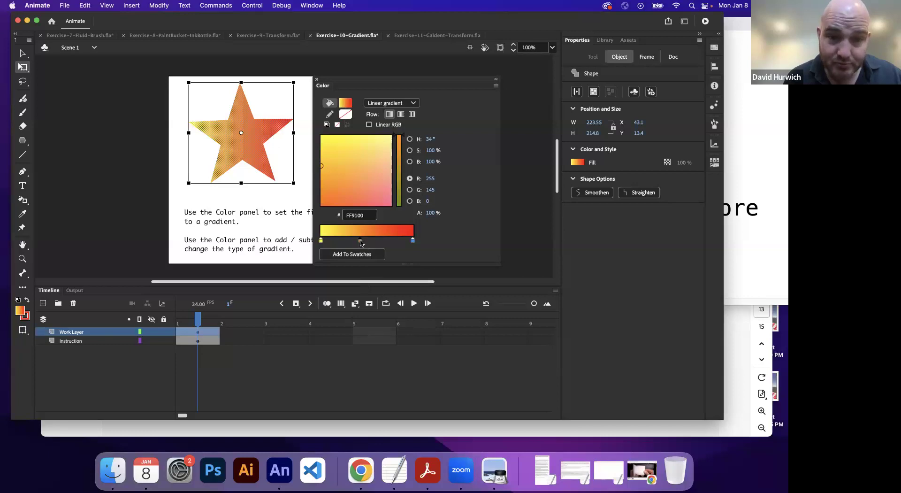
left_click(360, 241)
left_click(392, 321)
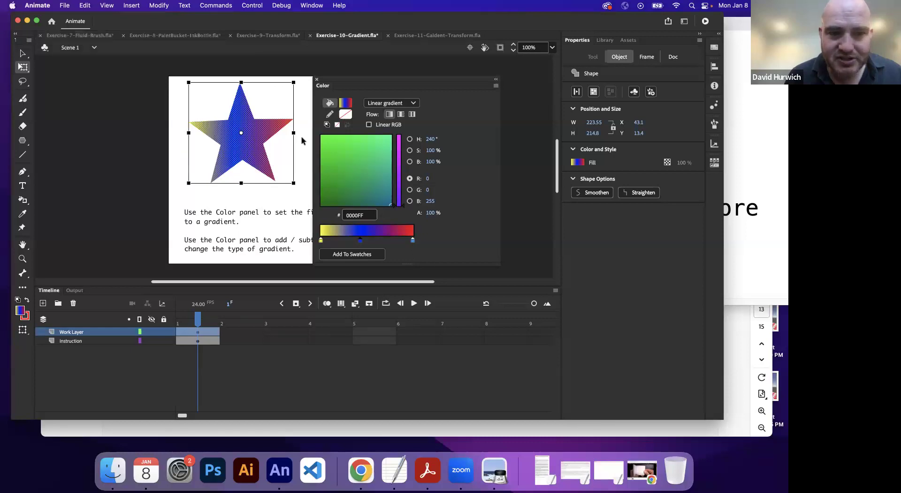
left_click(316, 80)
left_click(368, 139)
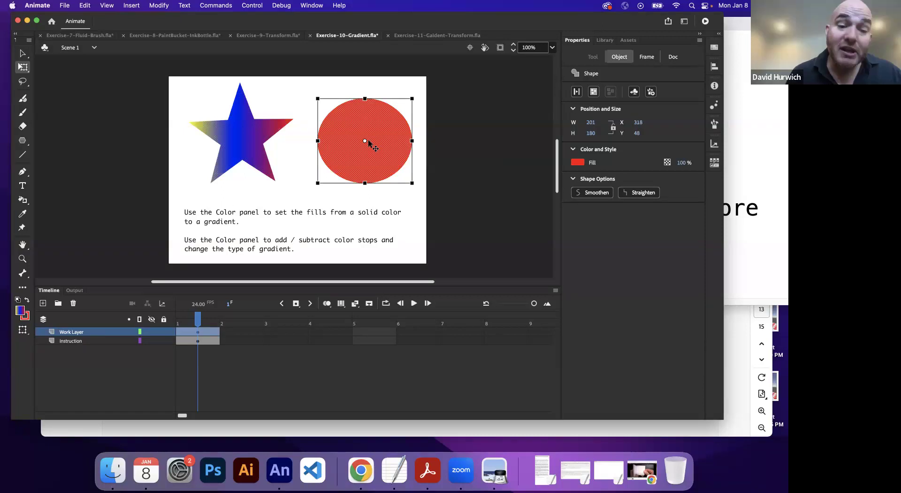
Switch to the TextEdit notes and add two line breaks after "Color stops"
left_click(739, 281)
key("Return")
key("Return")
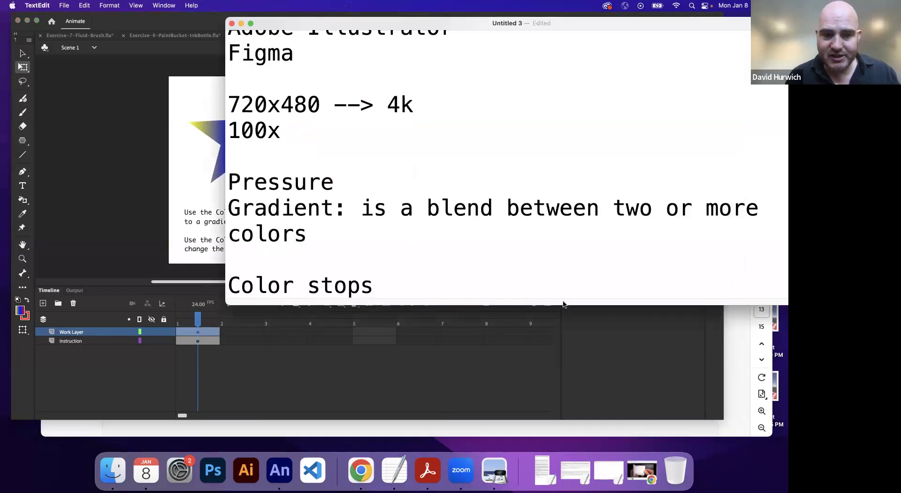
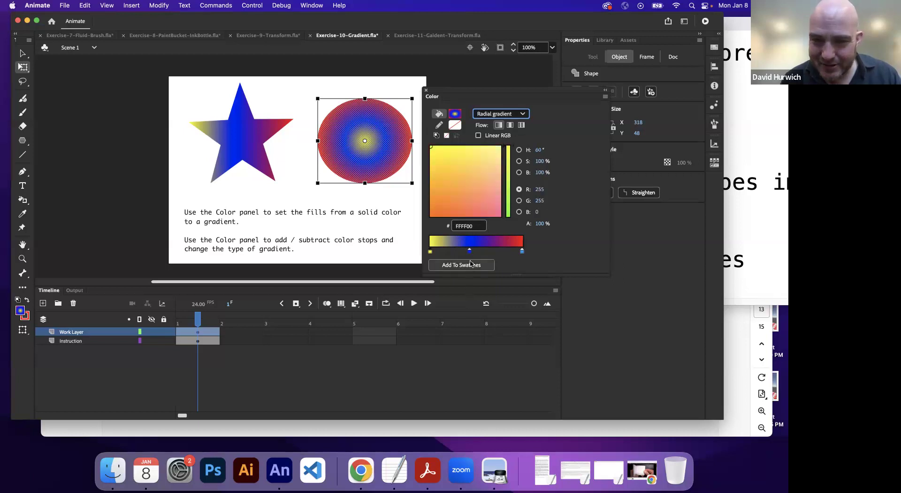
Remove the middle blue stop from the circle's radial gradient and color the first stop cyan #00FFFF
left_click_drag(475, 252, 476, 311)
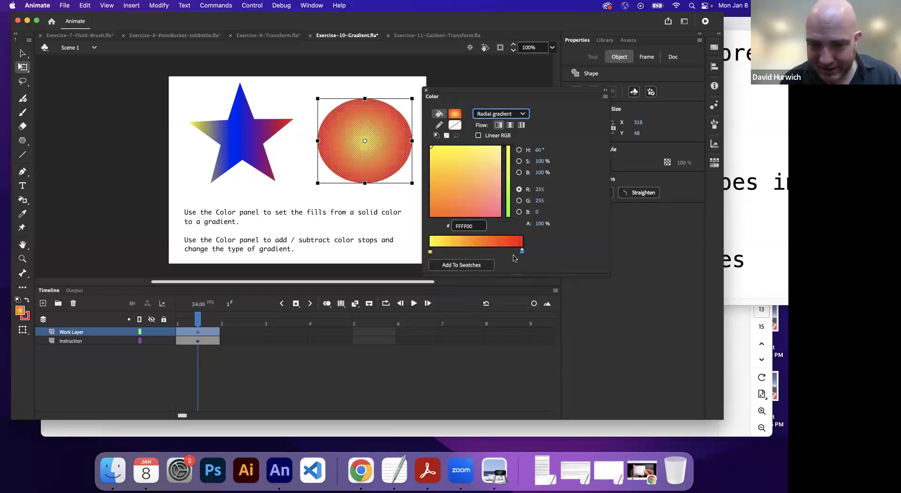
left_click(522, 252)
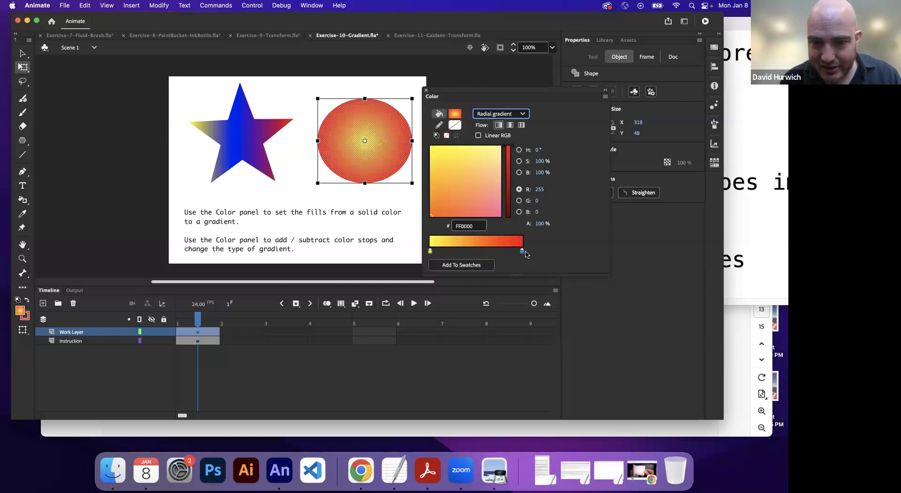
left_click(430, 252)
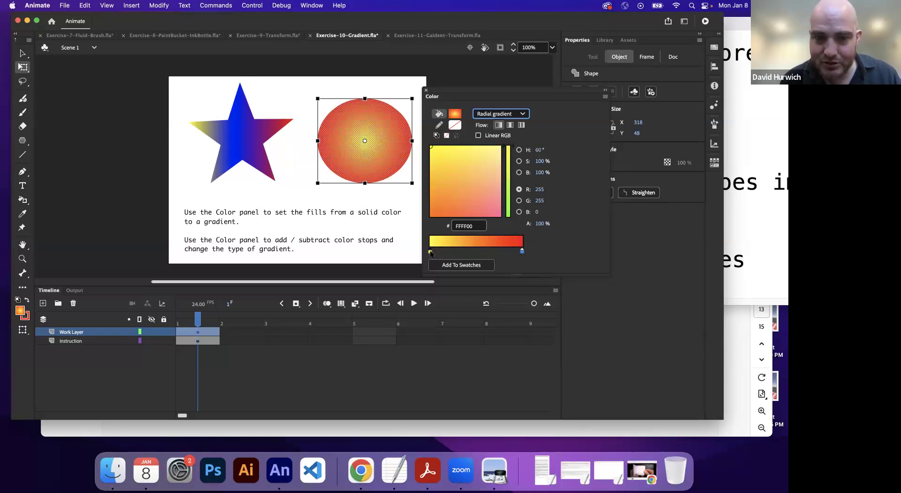
left_click(431, 254)
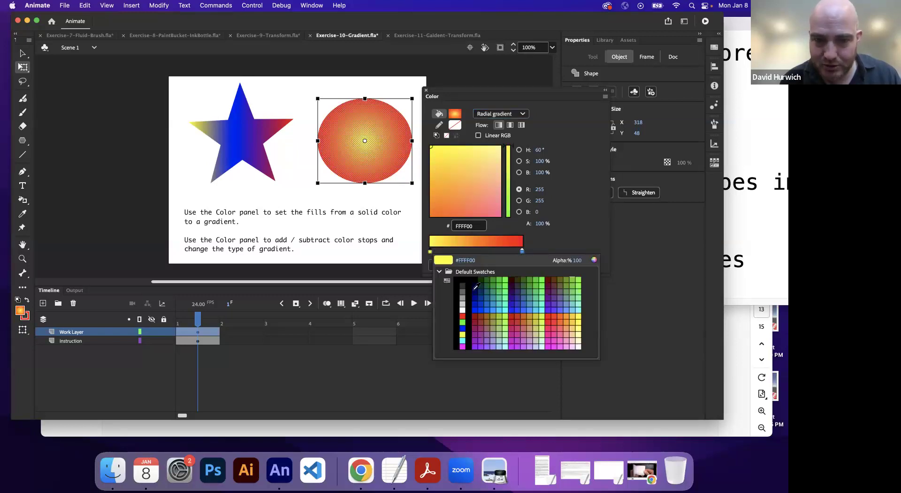
left_click(507, 310)
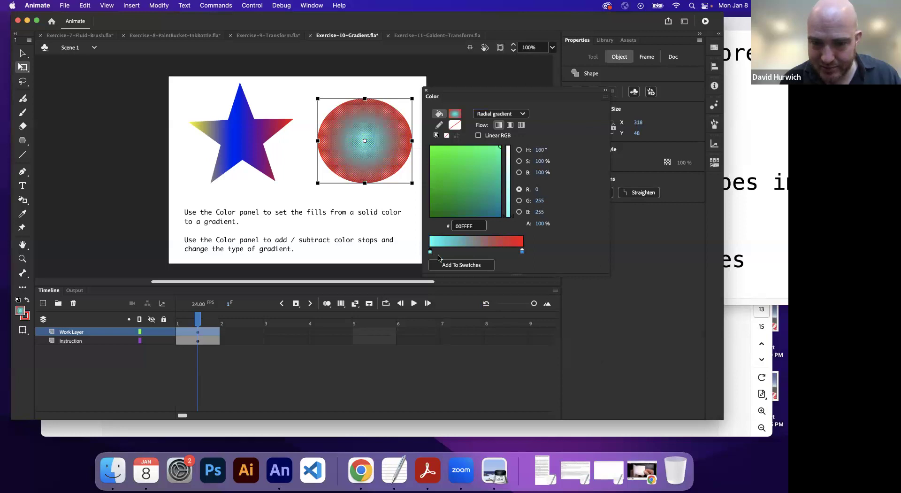
Make the circle gradient's last stop blue #0000FF, darken it to #00006C in the color picker, and check the circle deselected before reselecting it
left_click(522, 252)
left_click(522, 252)
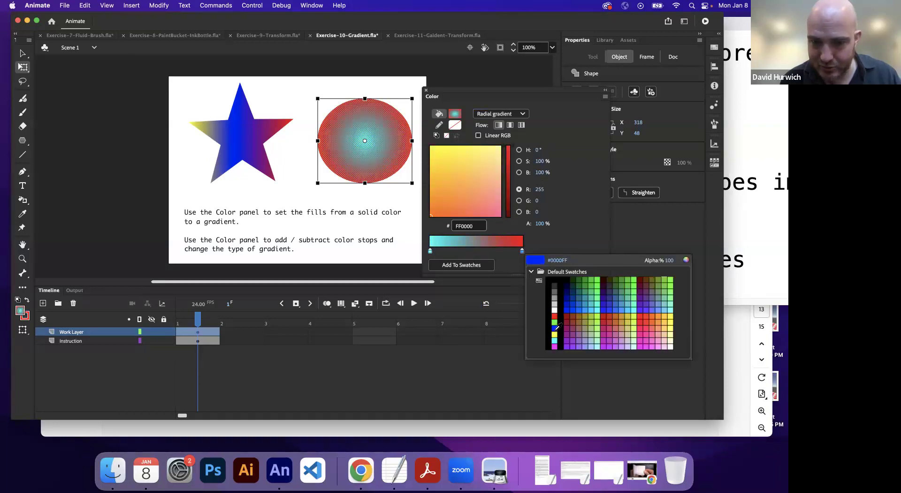
left_click(555, 328)
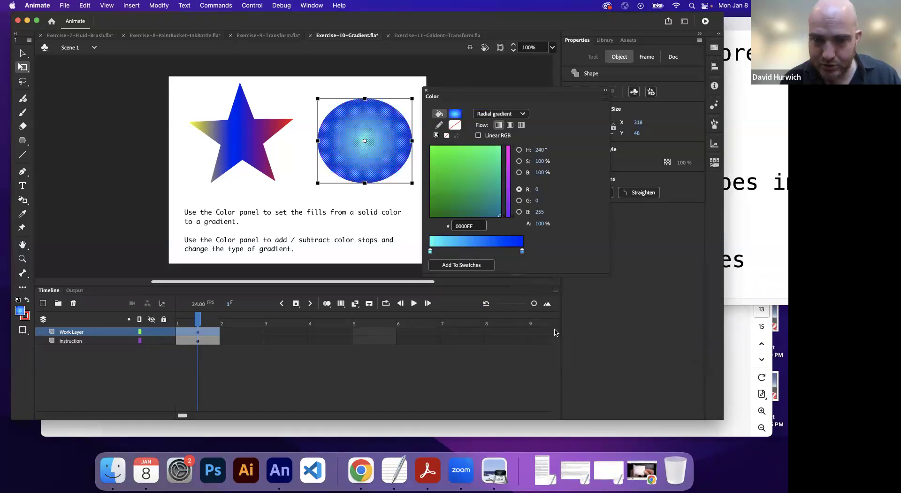
left_click(523, 252)
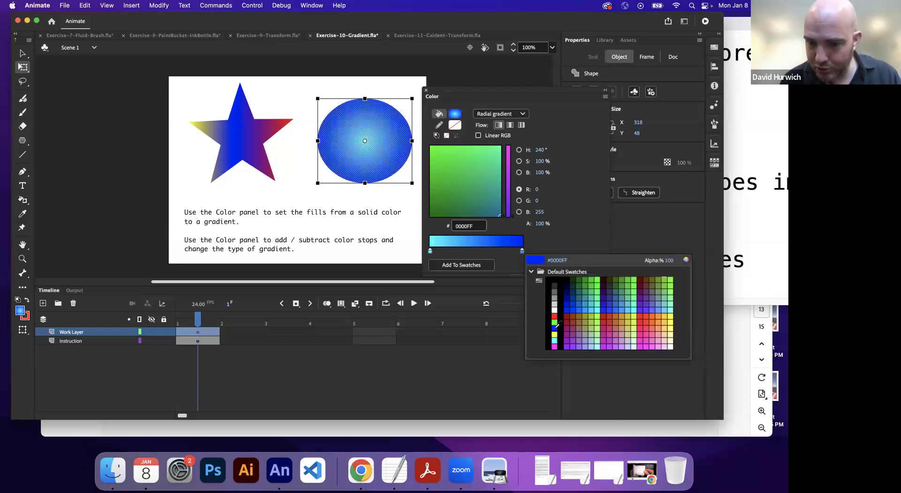
left_click(685, 260)
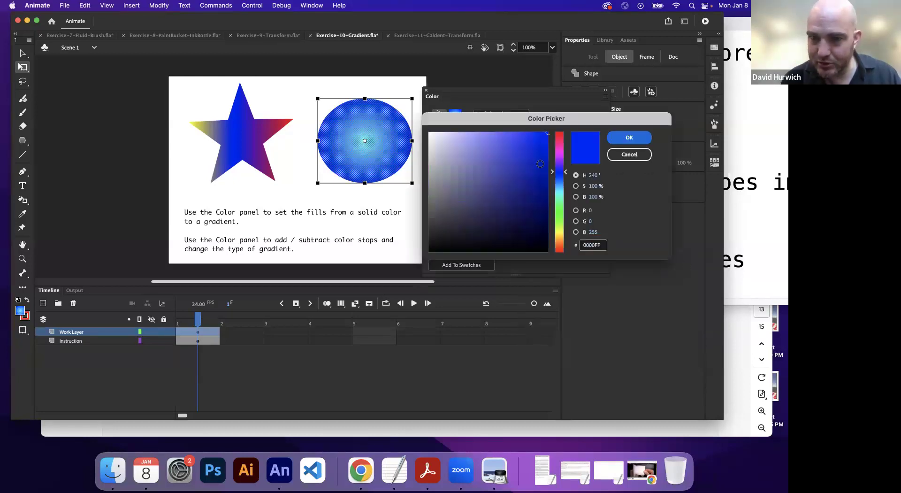
left_click(547, 201)
left_click(629, 137)
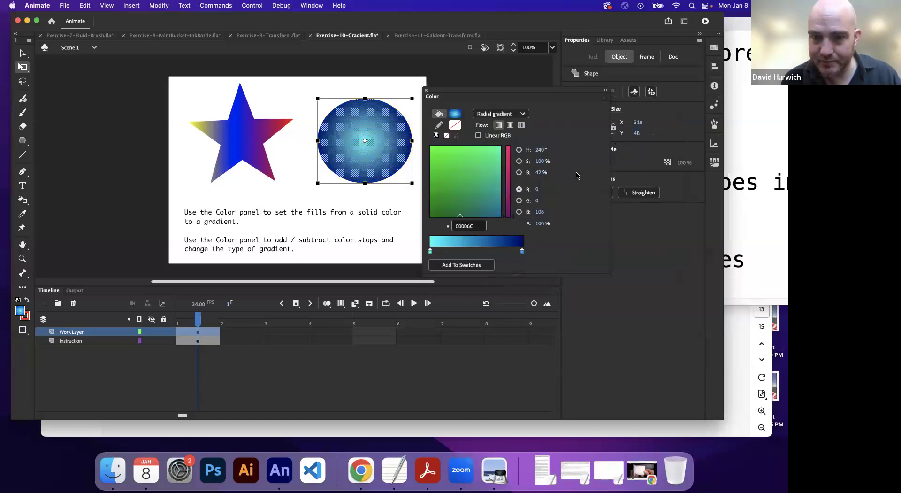
left_click(397, 200)
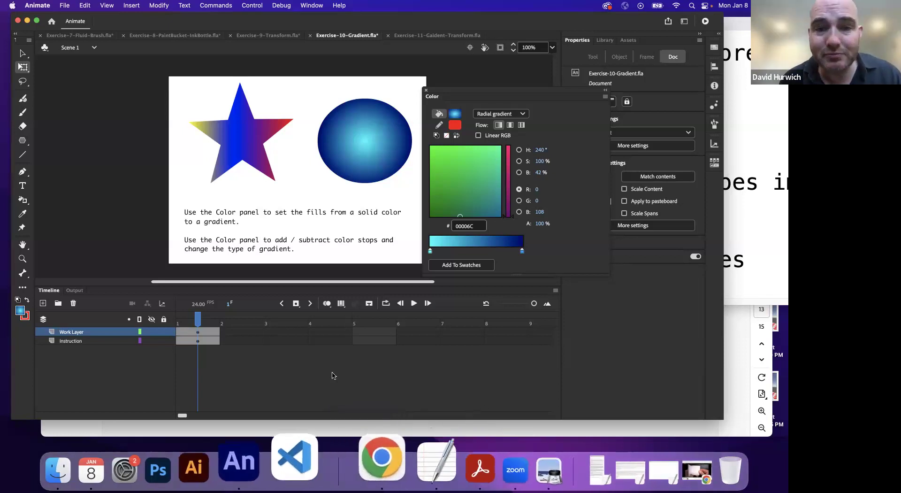
left_click(365, 178)
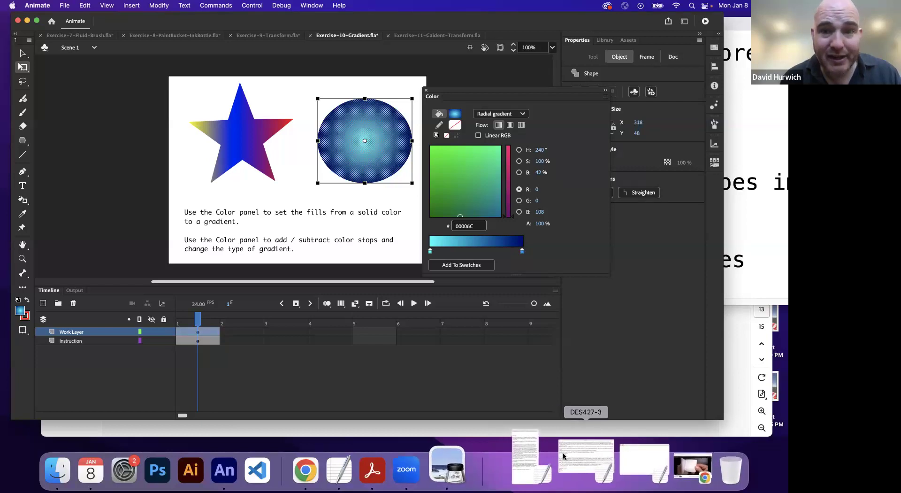
left_click(514, 116)
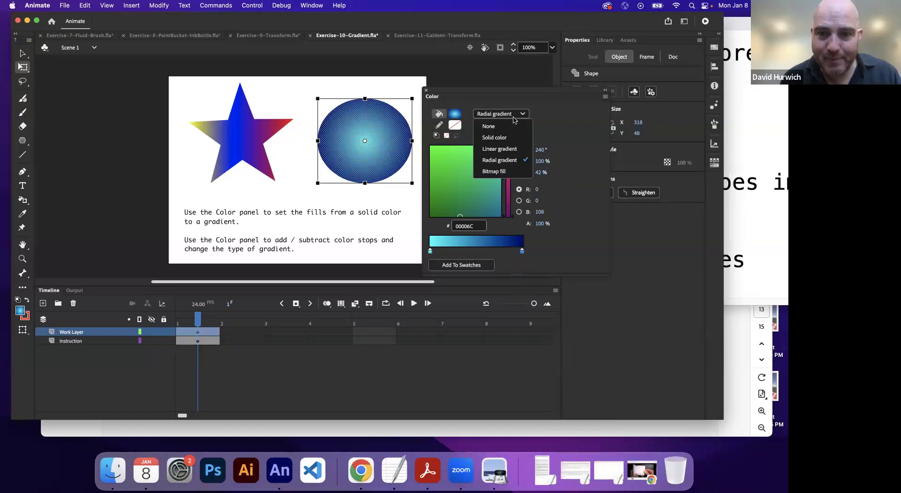
left_click(494, 171)
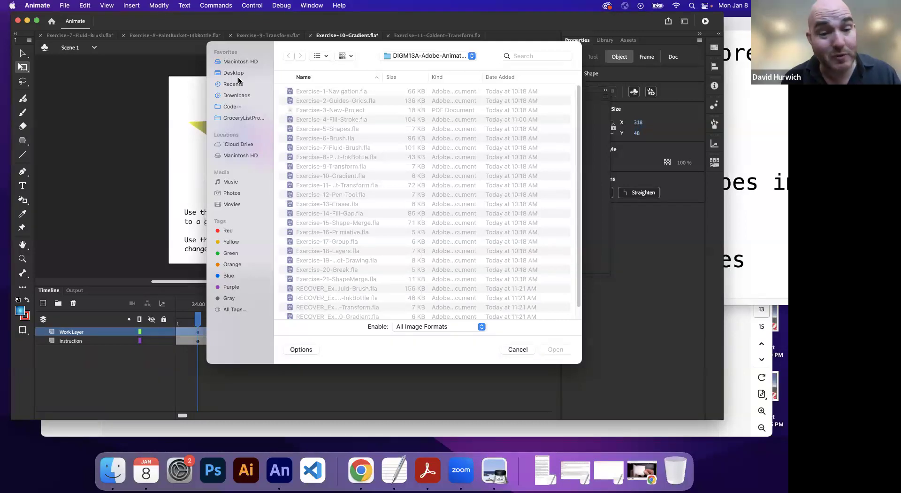
scroll(308, 214, "down", 2)
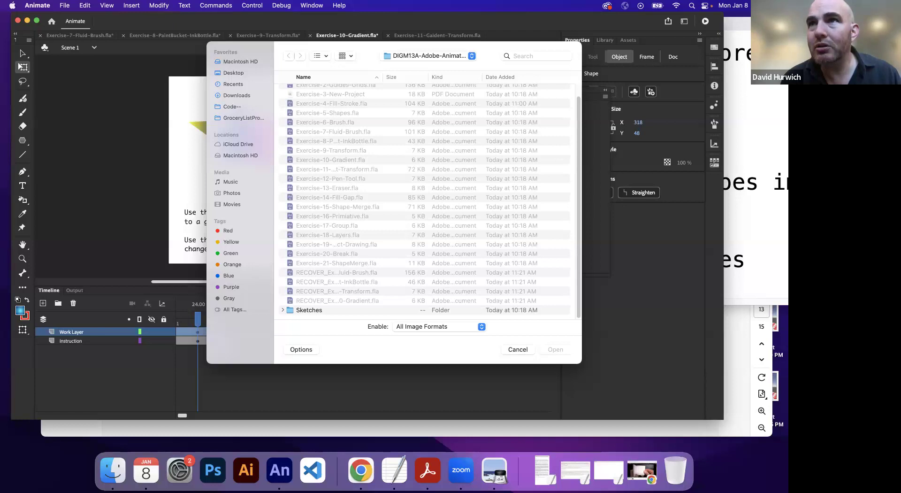
key("Escape")
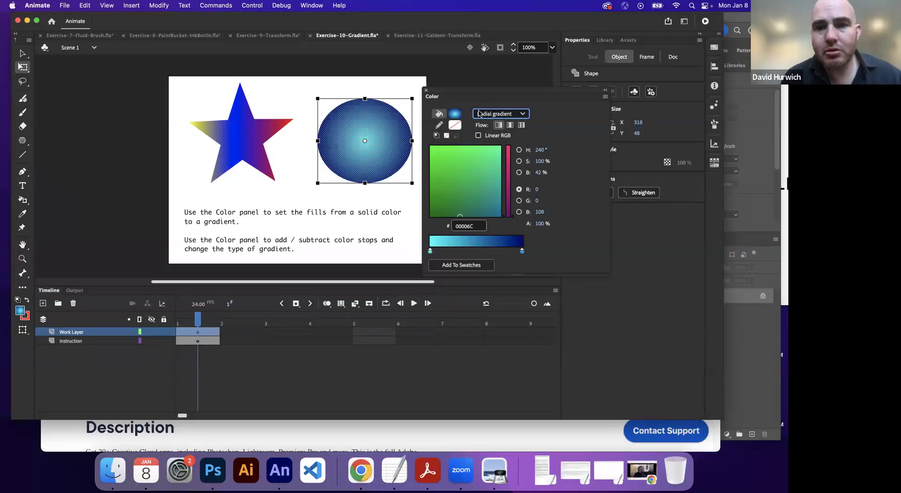
Change the circle's fill to a bitmap fill using pattern1.jpg from the exercise folder on the Desktop
left_click(494, 116)
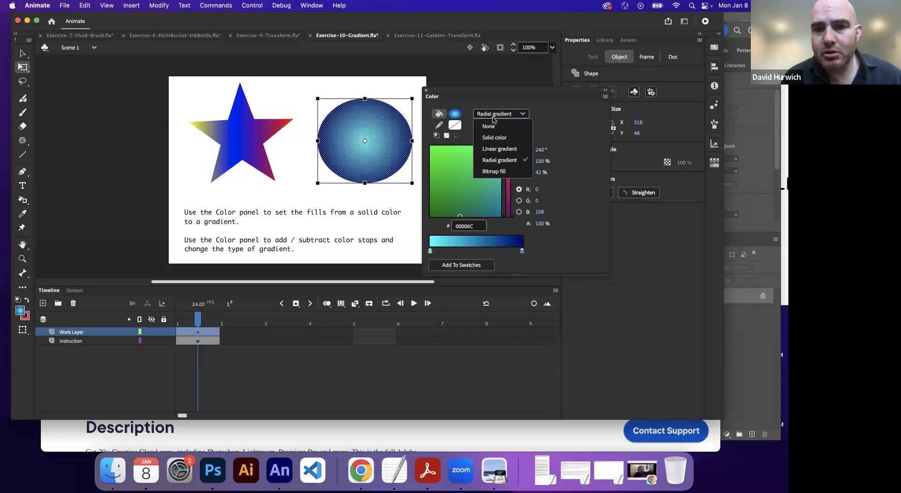
left_click(495, 171)
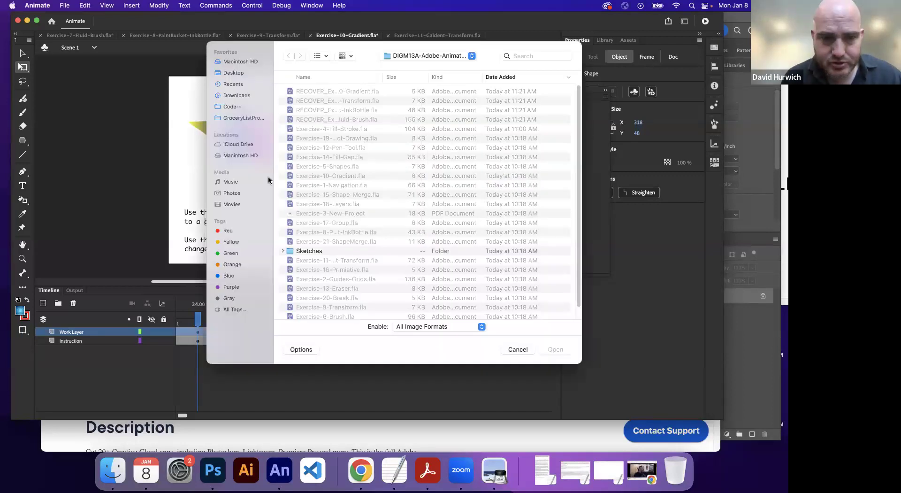
left_click(244, 74)
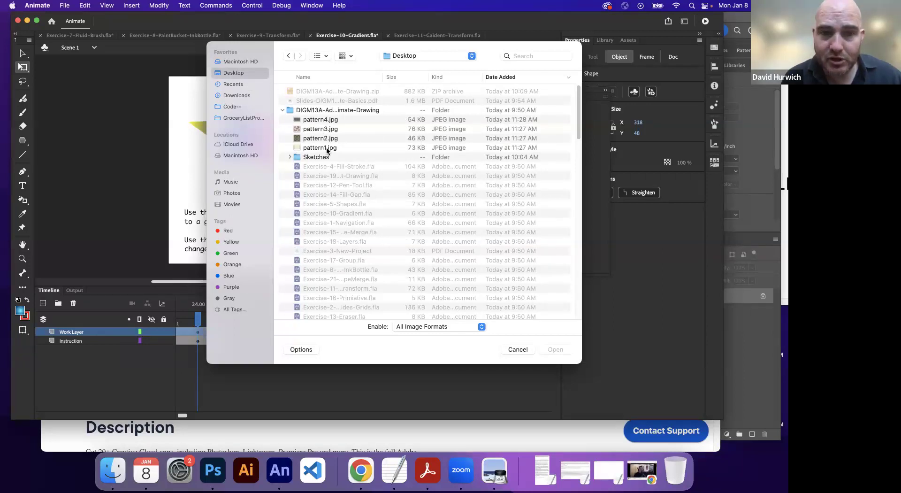
double_click(327, 148)
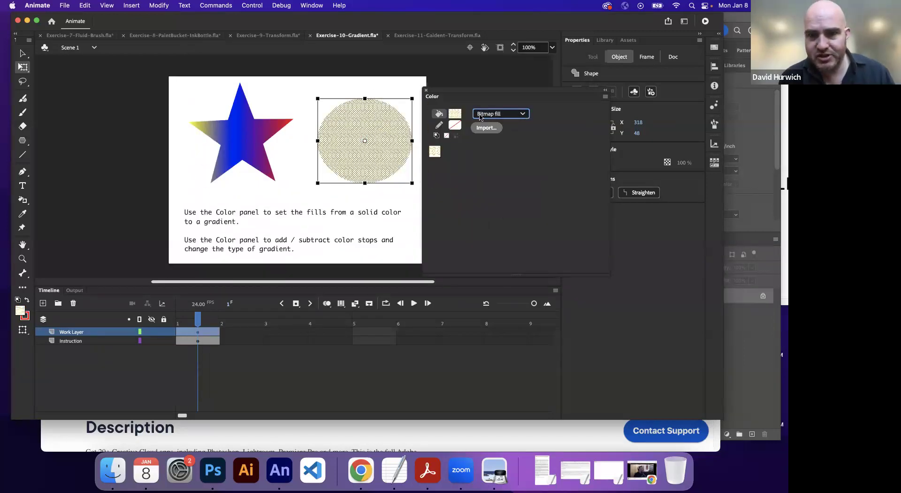
Inspect the patterned circle up close, select it and import pattern2.jpg as its bitmap fill
left_click(396, 216)
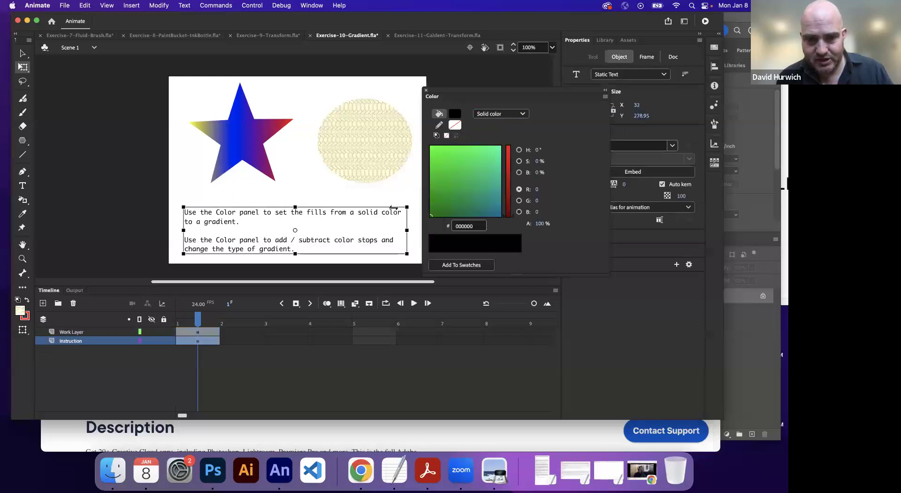
left_click(395, 196)
key("super+equal")
key("super+equal")
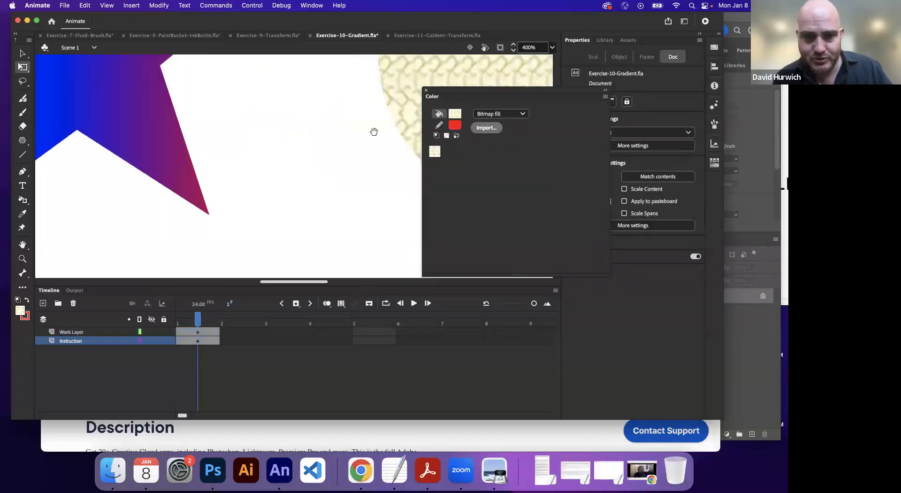
left_click_drag(375, 133, 165, 173)
key("super+minus")
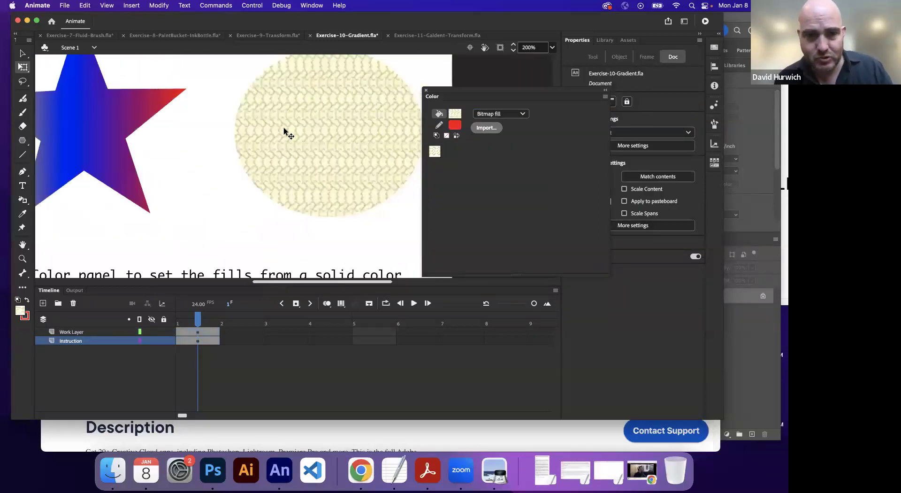
left_click_drag(288, 133, 228, 145)
left_click(281, 147)
left_click(494, 116)
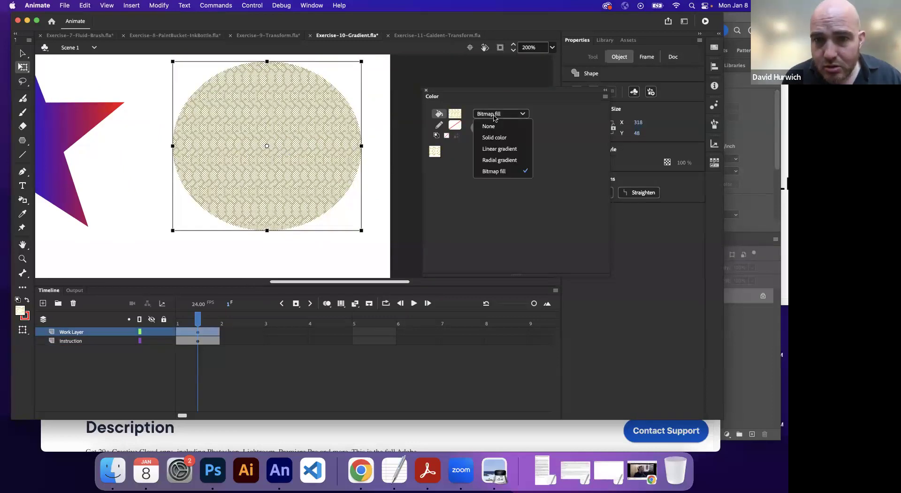
left_click(456, 138)
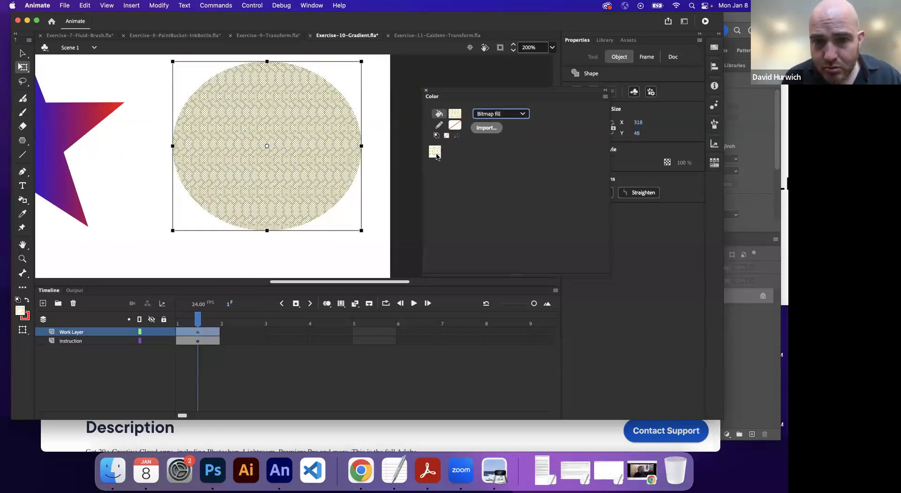
left_click(481, 129)
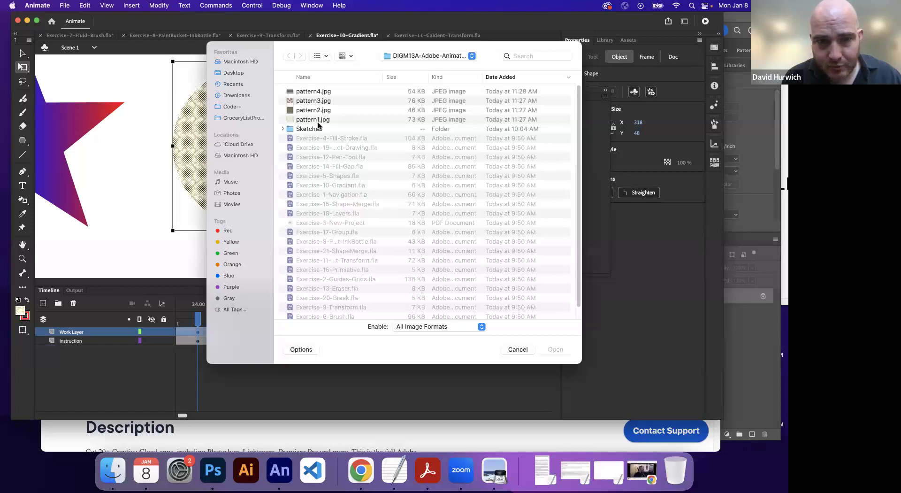
double_click(315, 111)
Import pattern3.jpg as the circle's bitmap fill, followed by pattern4.jpg to replace it
left_click(485, 128)
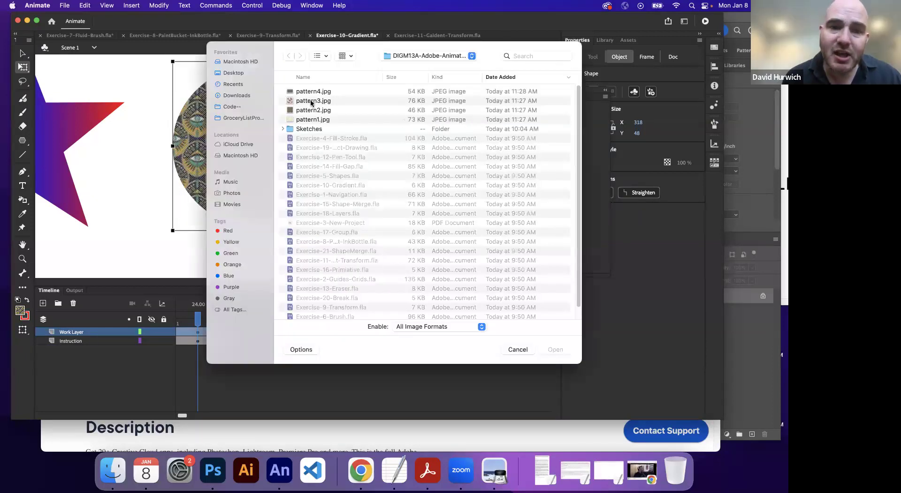
double_click(311, 101)
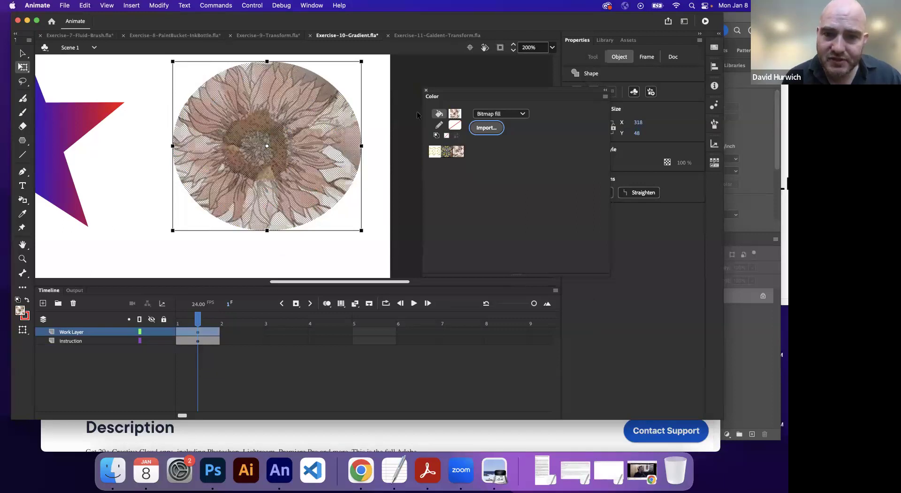
left_click(487, 128)
left_click(318, 92)
double_click(318, 92)
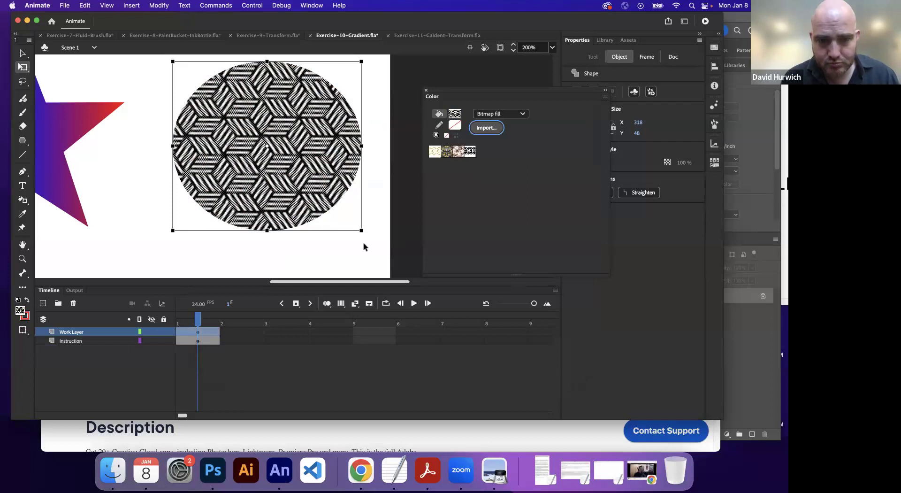
Try enlarging the pattern-filled circle well beyond the stage with Free Transform, and undo the scaling
key("super+minus")
key("super+minus")
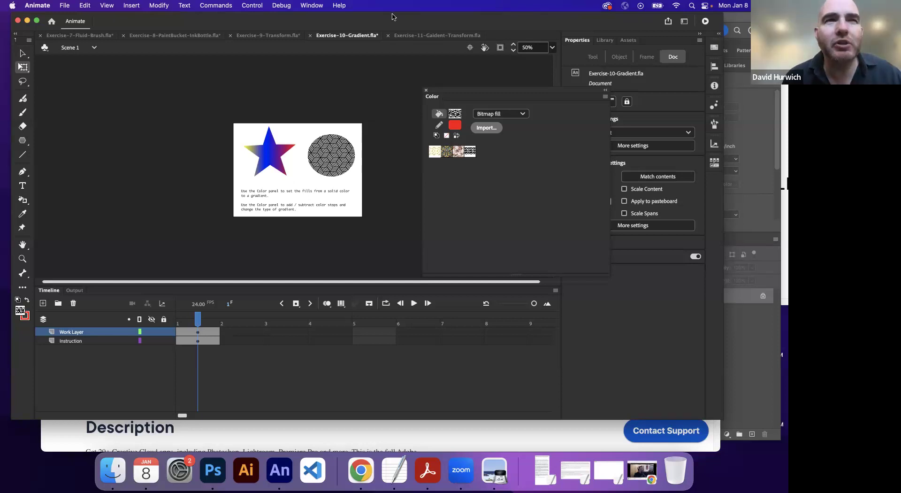
left_click(349, 162)
left_click_drag(300, 130, 173, 50)
left_click(160, 134)
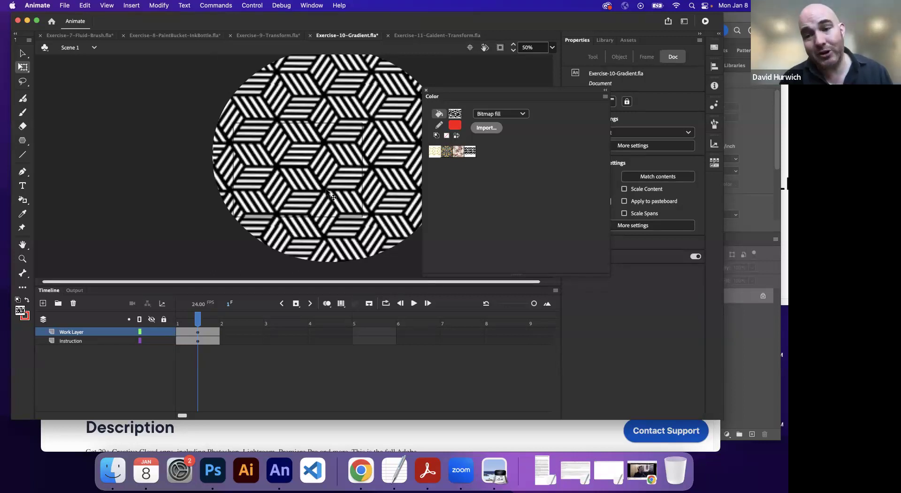
key("ctrl+z")
key("v")
key("q")
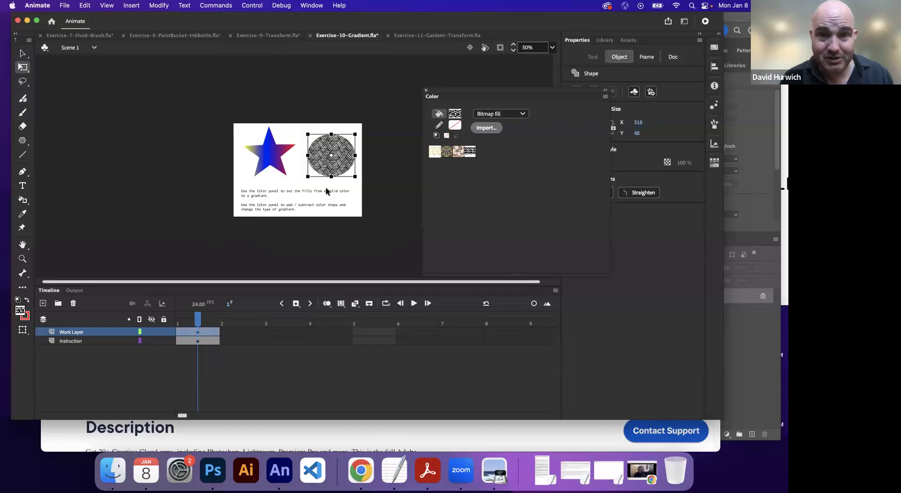
Switch to the Exercise-11-Gaident-Transform document, close the Color panel and select the contents of Work_Layer
left_click(444, 36)
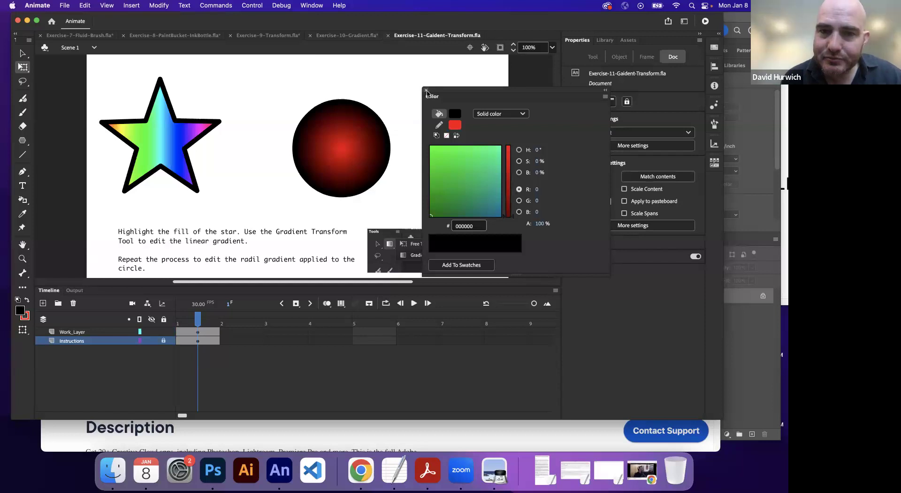
left_click(426, 90)
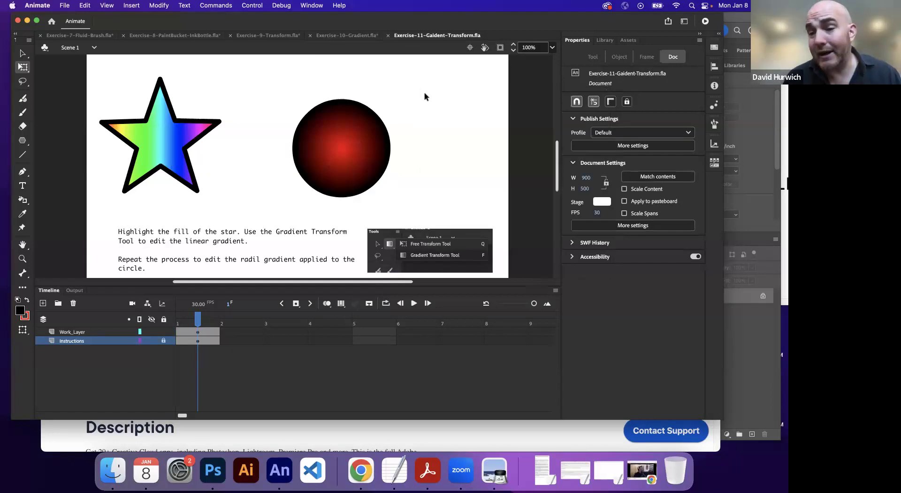
left_click(200, 331)
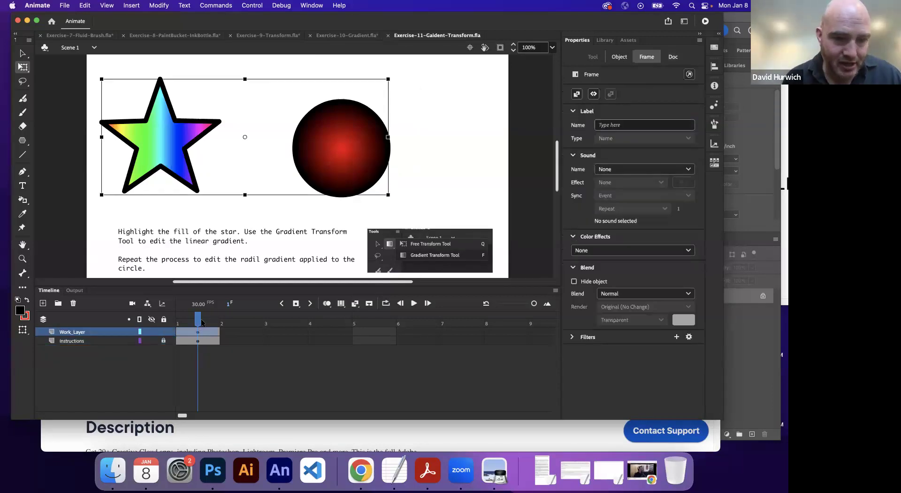
Move the grouped star and circle to about X 115.6, Y 43.4 and ungroup them
left_click(163, 169)
left_click_drag(378, 147, 416, 140)
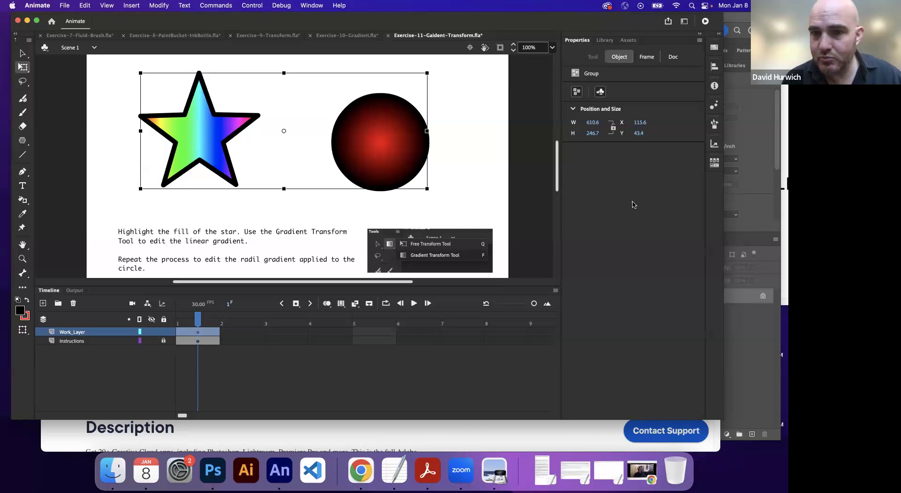
left_click(159, 5)
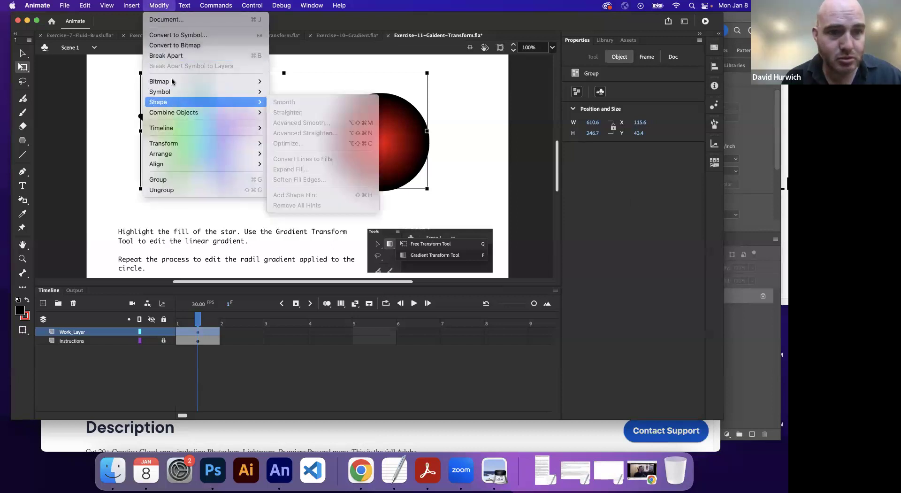
left_click(161, 190)
Select the star's fill and use the Gradient Transform Tool to make its linear gradient slightly narrower than the star
left_click(191, 140)
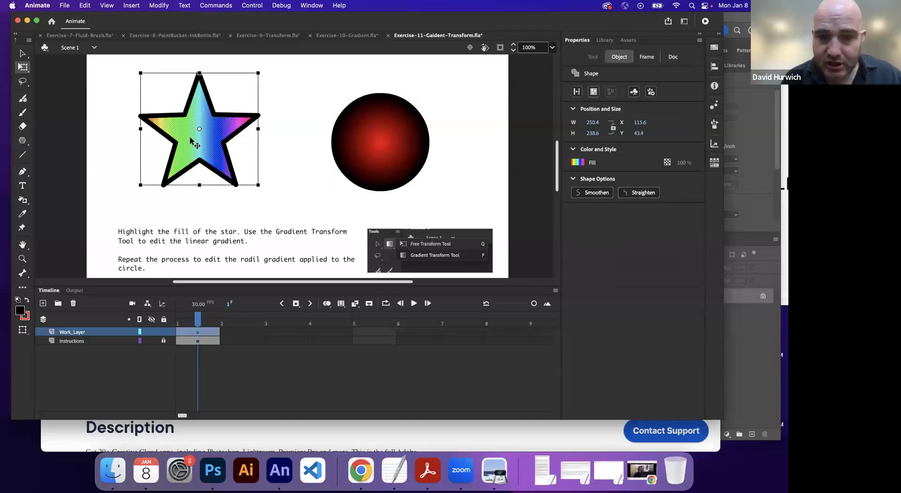
left_click(26, 69)
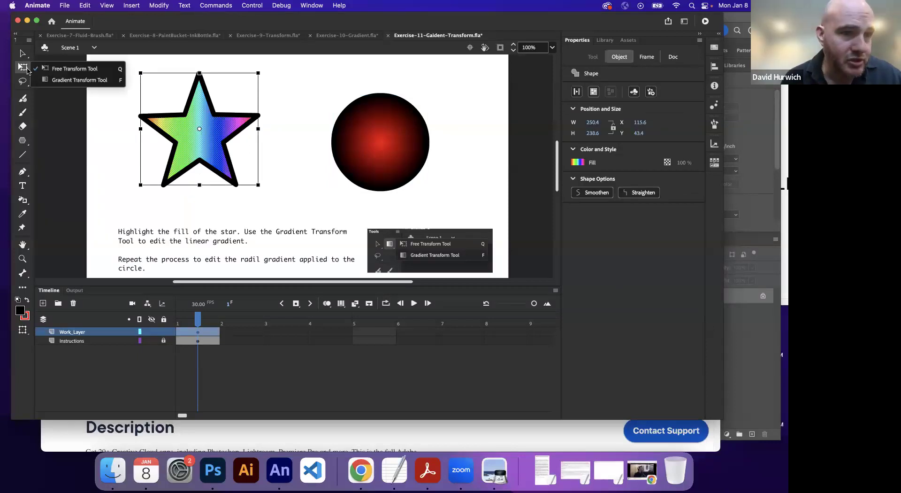
left_click(56, 82)
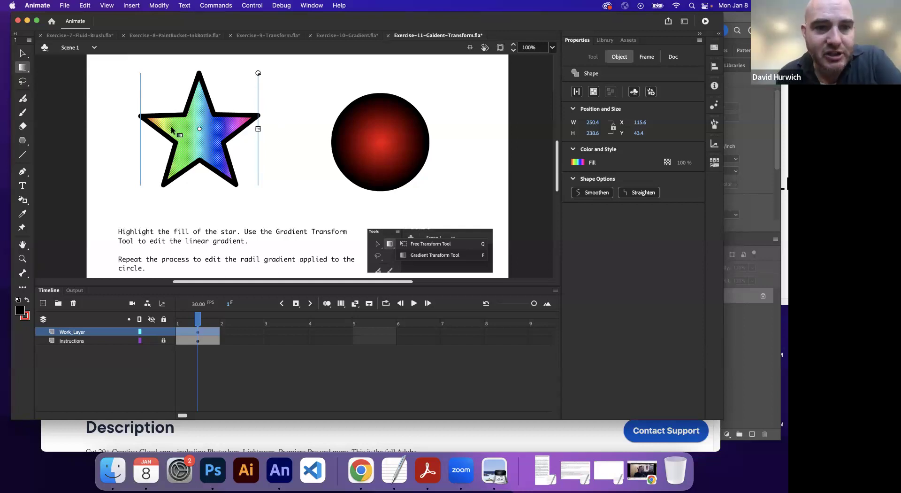
left_click_drag(260, 130, 304, 128)
left_click_drag(368, 114, 247, 111)
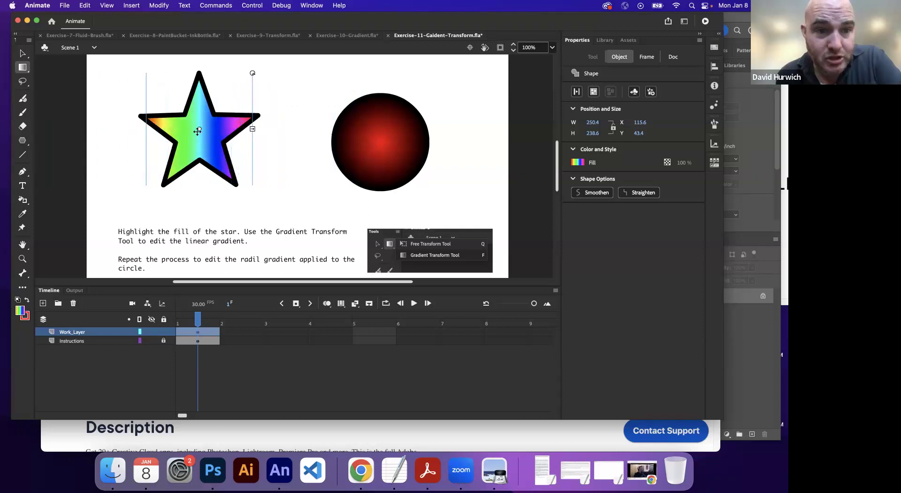
mouse_move(200, 130)
left_mouse_down()
mouse_move(253, 164)
mouse_move(244, 133)
mouse_move(165, 115)
mouse_move(164, 141)
mouse_move(201, 129)
left_mouse_up()
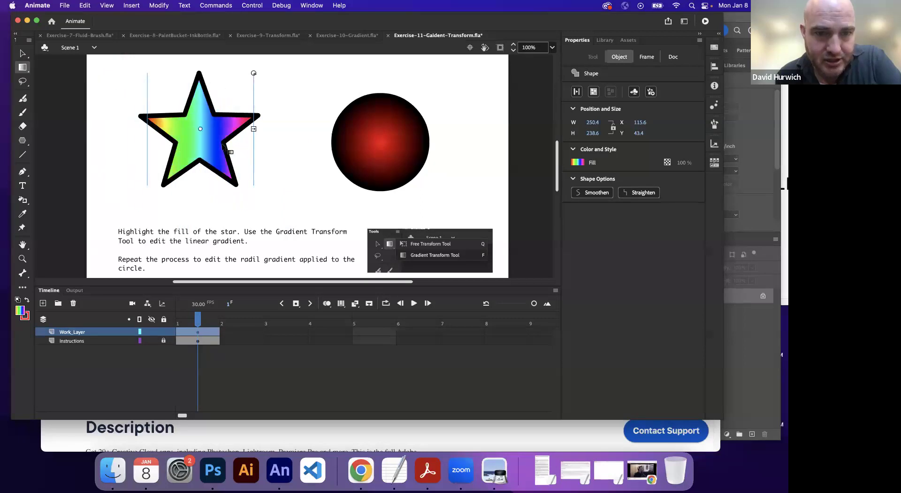
Rotate and widen the star's linear gradient so it runs diagonally from violet at the upper-left arm to red at the lower-right arm
left_click_drag(255, 74, 125, 128)
mouse_move(201, 129)
left_mouse_down()
mouse_move(233, 154)
mouse_move(181, 100)
mouse_move(177, 124)
mouse_move(189, 128)
left_mouse_up()
mouse_move(157, 92)
left_mouse_down()
mouse_move(164, 100)
mouse_move(154, 86)
left_mouse_up()
left_click_drag(110, 132, 109, 146)
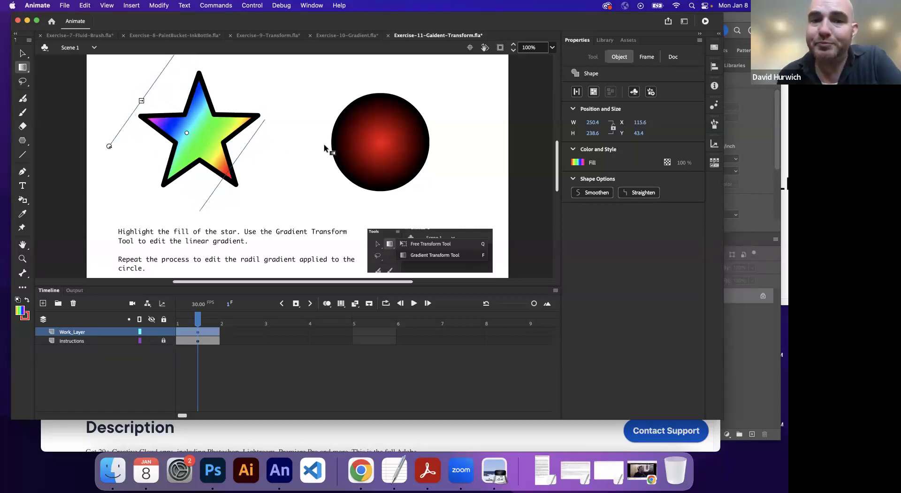
Select the circle with the Gradient Transform Tool and stretch its radial gradient sideways into an ellipse wider than the circle
left_click(359, 147)
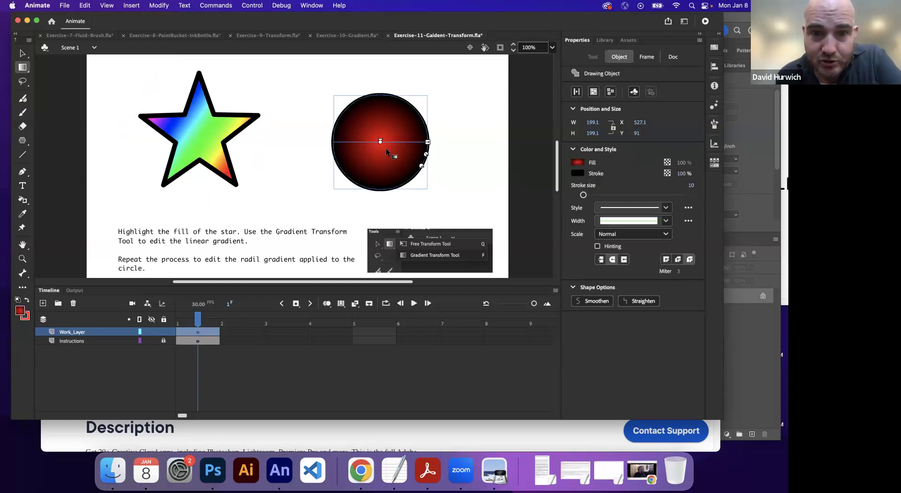
left_click(23, 69)
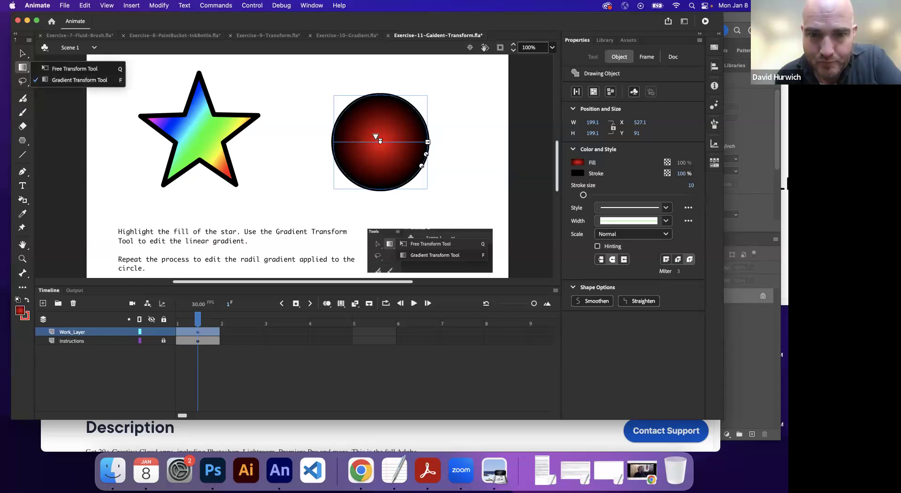
mouse_move(380, 142)
left_mouse_down()
mouse_move(388, 127)
mouse_move(368, 152)
mouse_move(390, 135)
mouse_move(383, 139)
left_mouse_up()
mouse_move(445, 140)
left_mouse_down()
mouse_move(466, 140)
mouse_move(415, 140)
mouse_move(440, 137)
left_mouse_up()
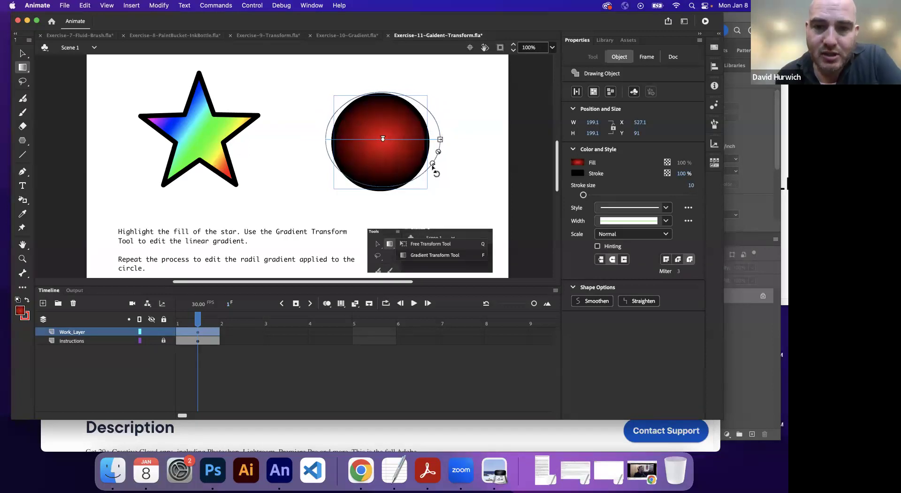
left_click_drag(441, 139, 323, 115)
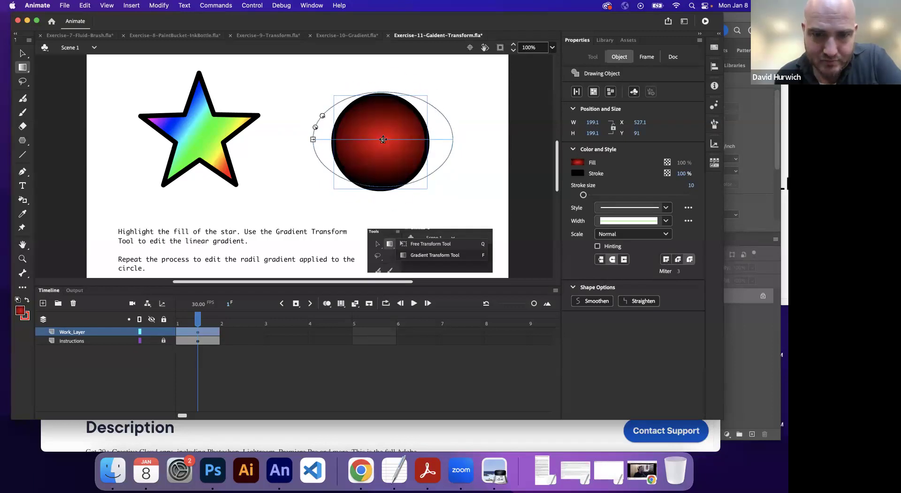
Shift the circle's radial gradient center to the upper right of the circle, tilt the gradient and make it rounder
left_click_drag(383, 139, 384, 120)
left_click_drag(315, 107, 336, 128)
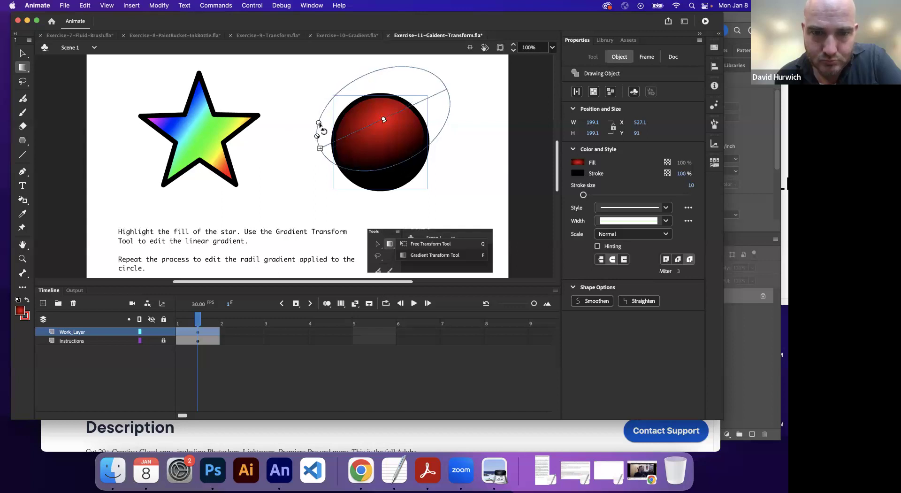
mouse_move(319, 142)
left_mouse_down()
mouse_move(340, 144)
mouse_move(297, 147)
mouse_move(350, 141)
mouse_move(323, 147)
left_mouse_up()
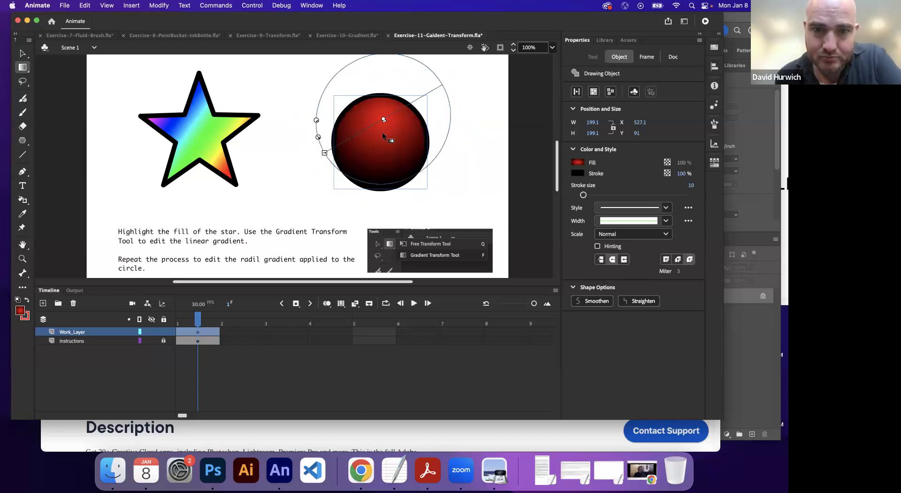
left_click_drag(386, 122, 394, 121)
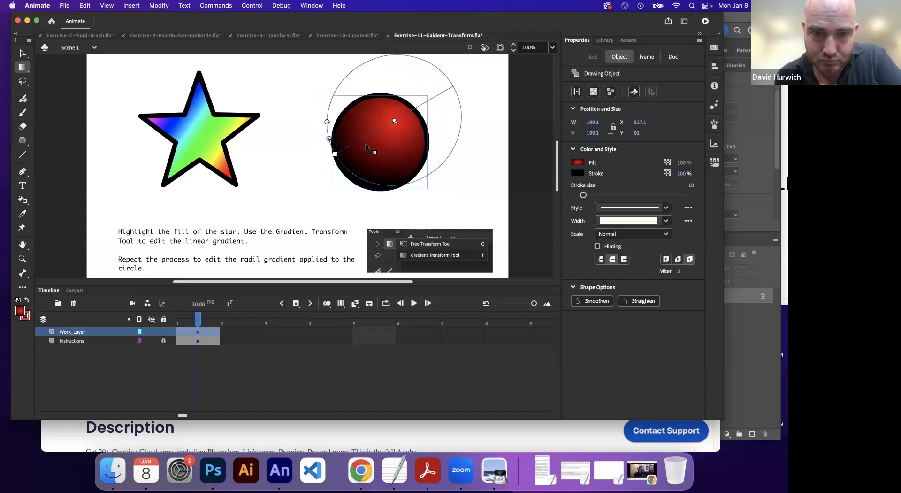
Enlarge the circle's radial gradient beyond its outline, adjust its rotation to leave the lower left darkest, and deselect the circle
left_click_drag(335, 155, 313, 140)
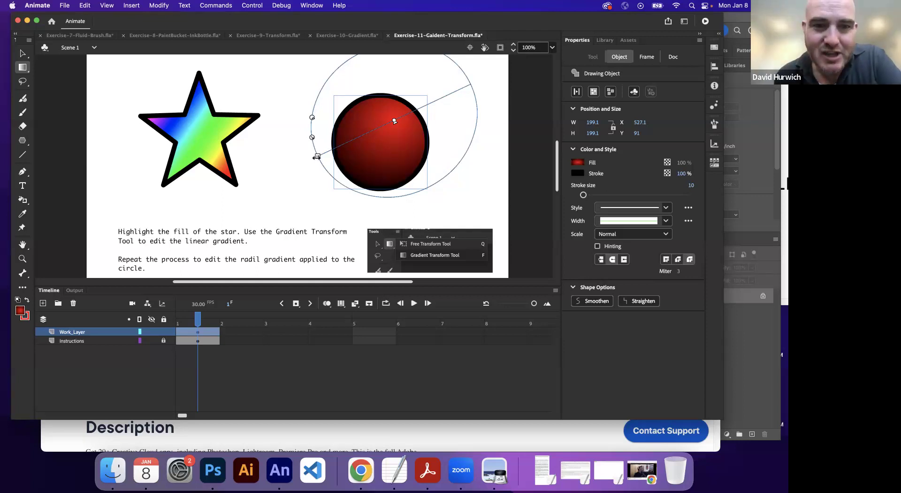
mouse_move(328, 155)
left_mouse_down()
mouse_move(345, 153)
mouse_move(308, 162)
mouse_move(330, 161)
left_mouse_up()
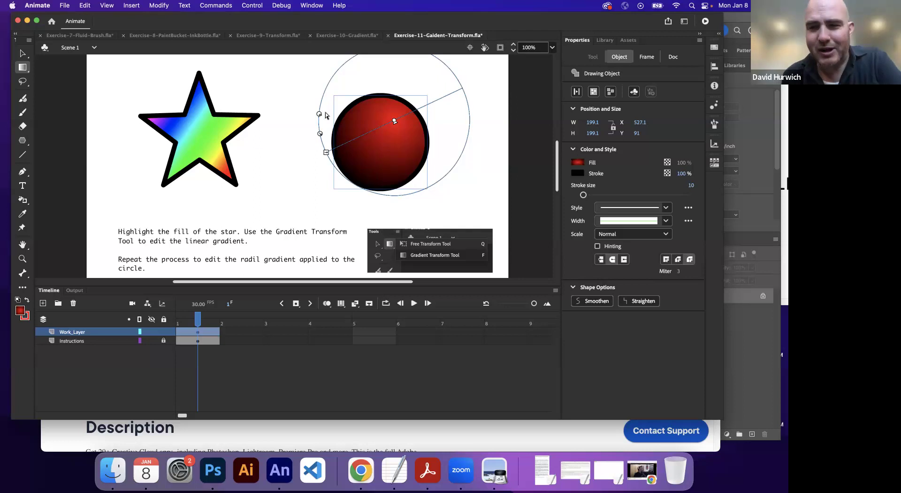
left_click_drag(322, 114, 384, 120)
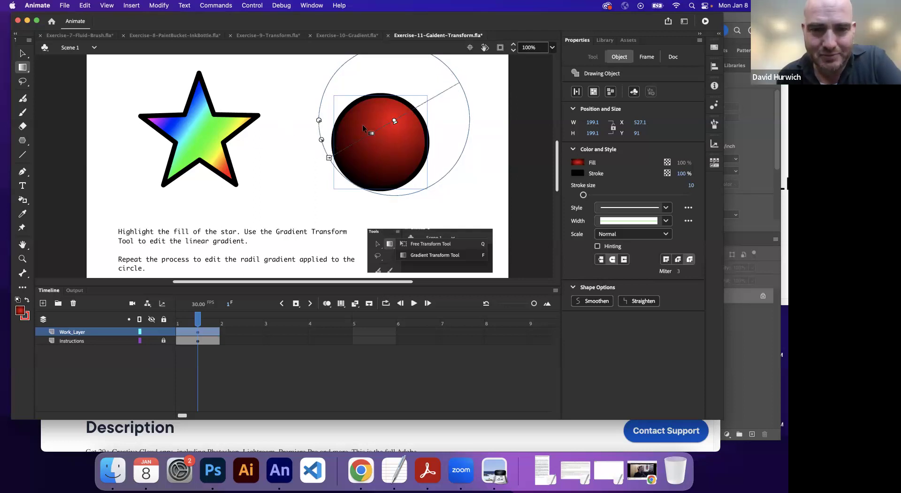
left_click(305, 185)
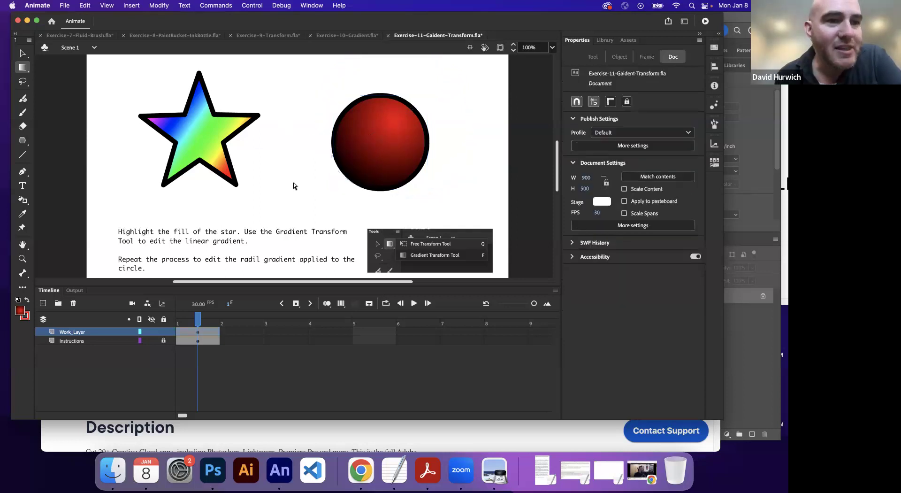